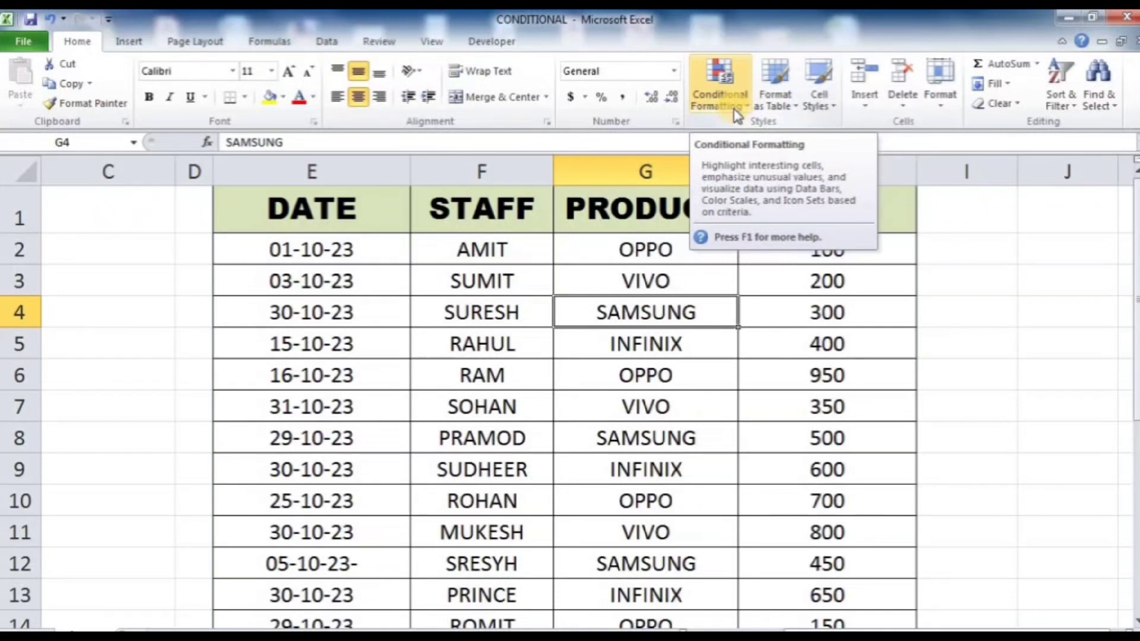
left_click(792, 417)
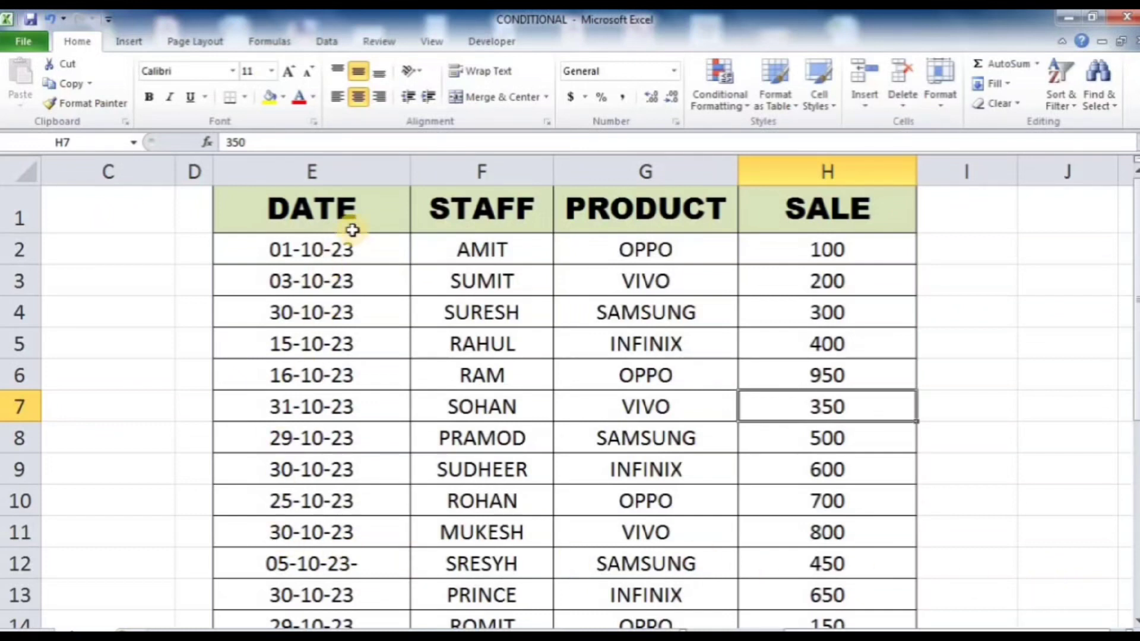
left_click(366, 214)
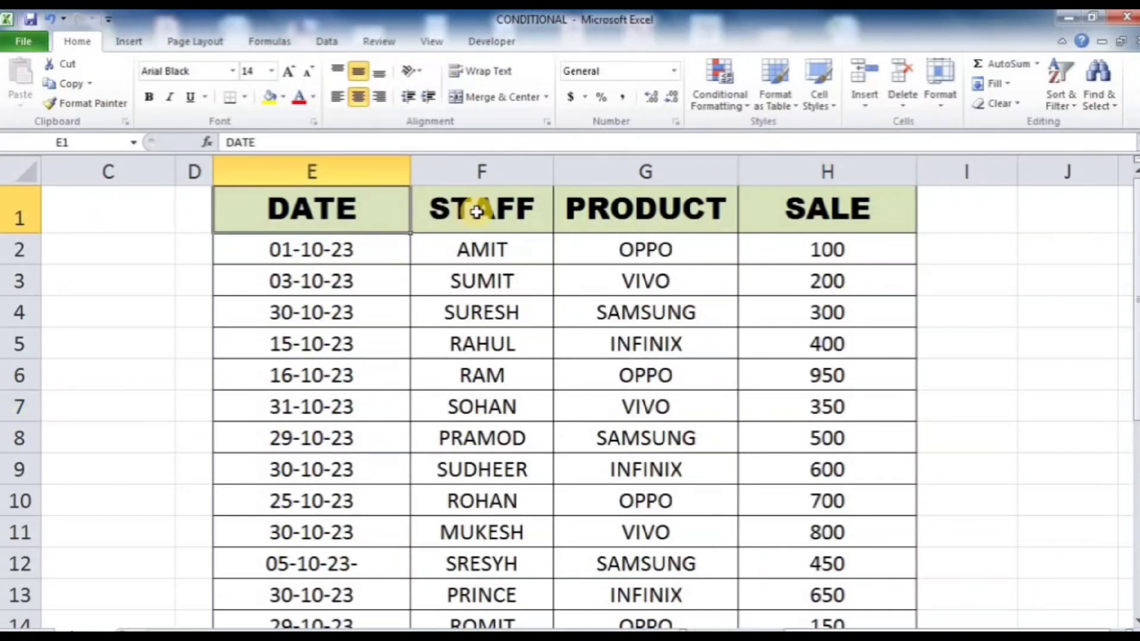
left_click(523, 211)
left_click(622, 211)
left_click(805, 206)
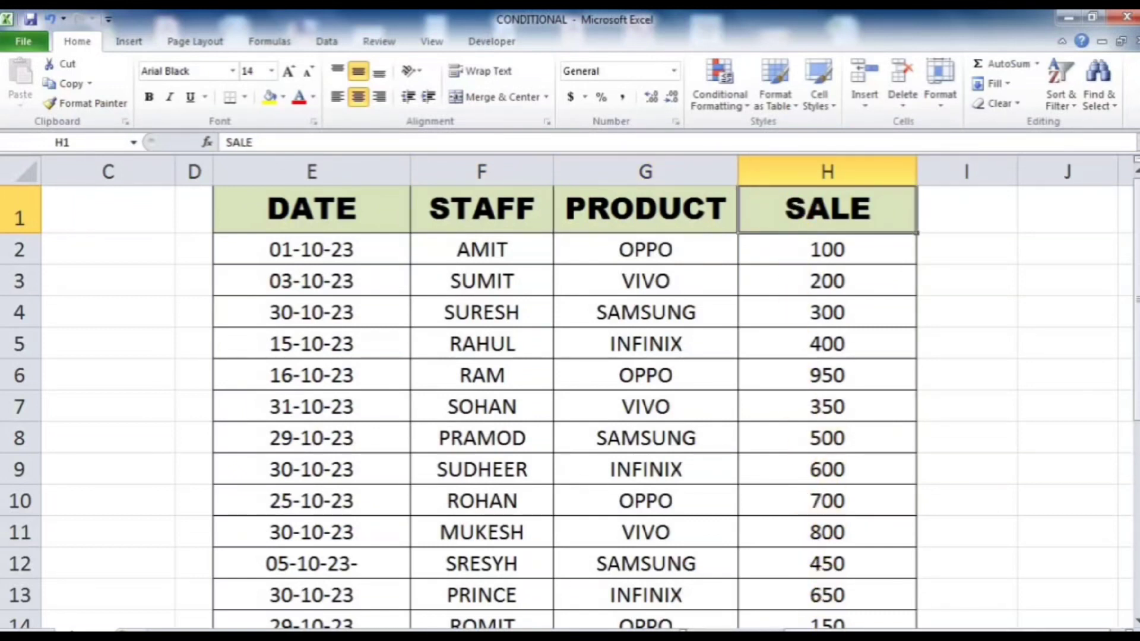
left_click(799, 343)
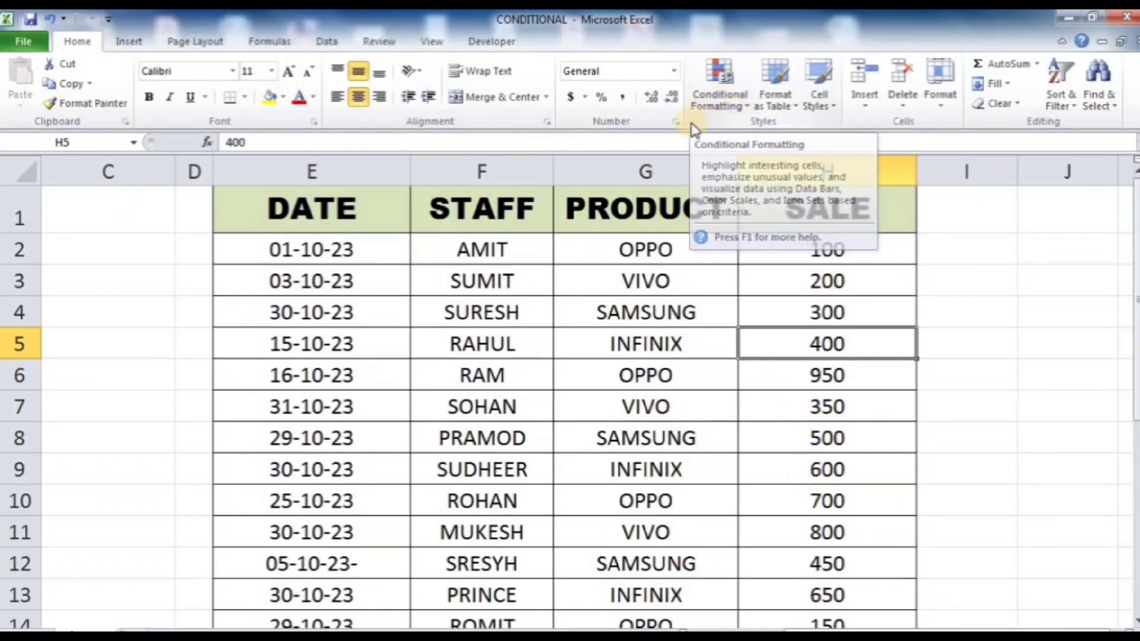
left_click(776, 379)
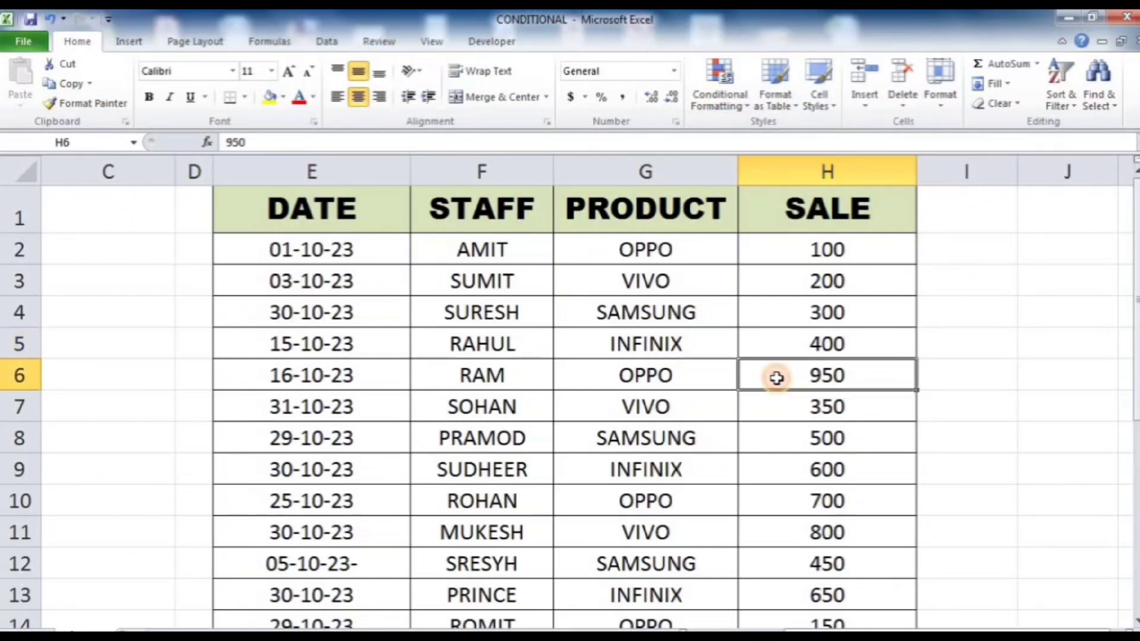
left_click(732, 113)
mouse_move(759, 138)
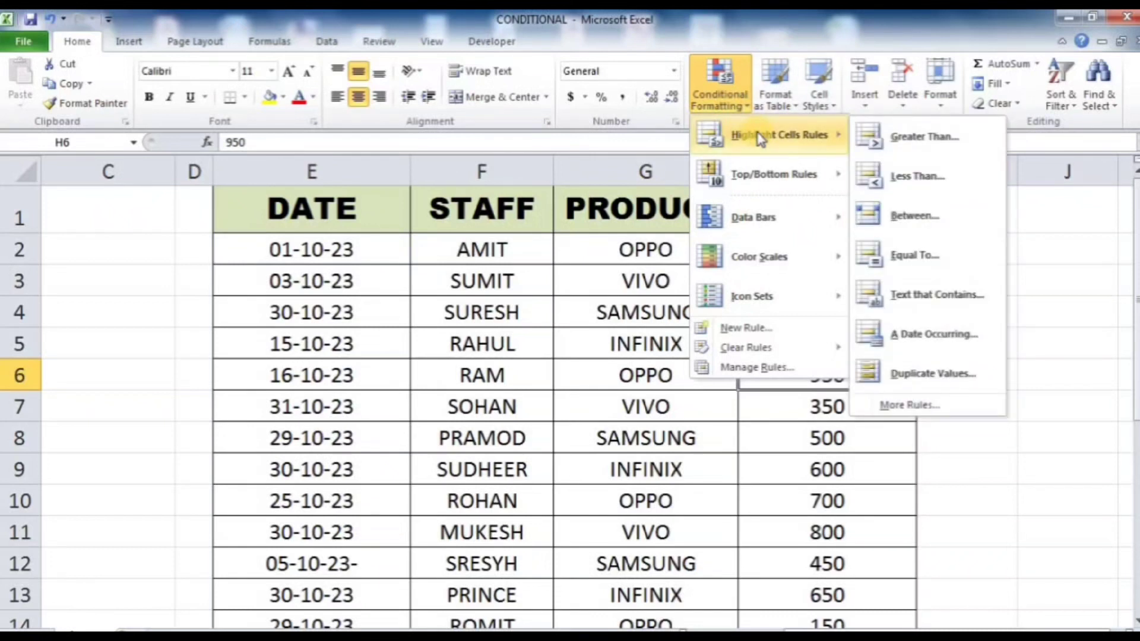
mouse_move(771, 172)
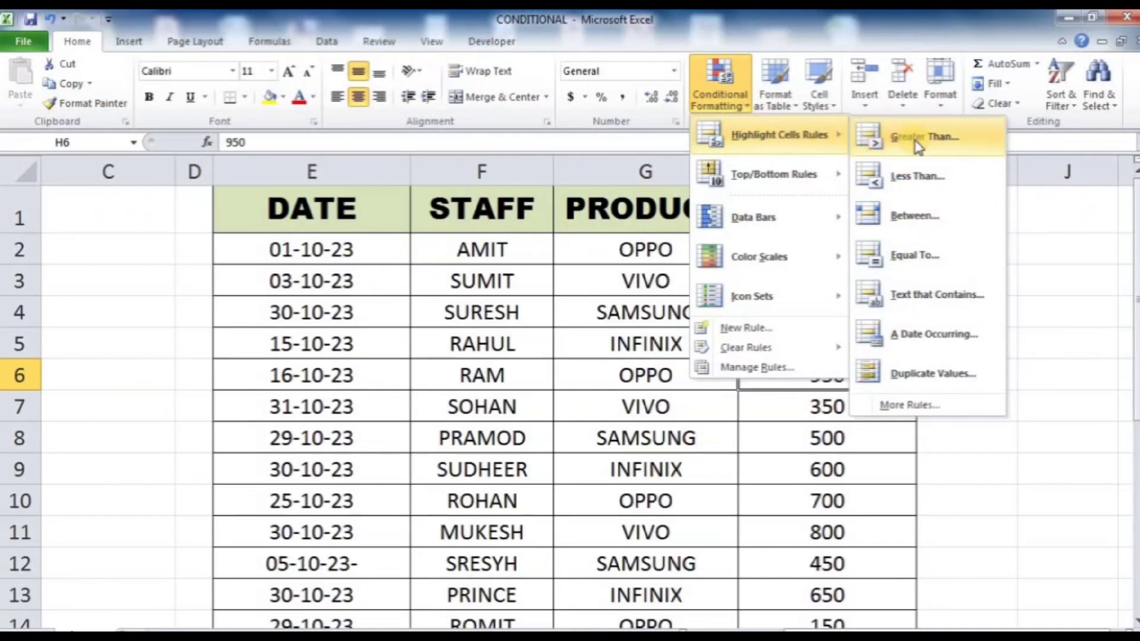
left_click(944, 472)
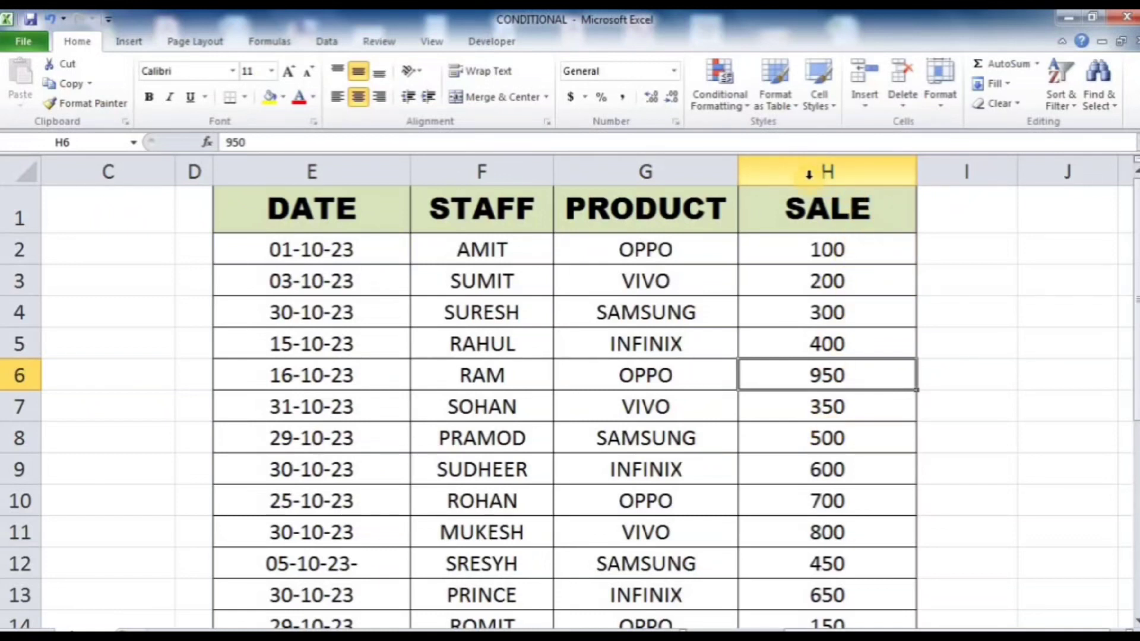
- Highlight the values greater than 500 in the SALE column using Light Red Fill with Dark Red Text
left_click(825, 170)
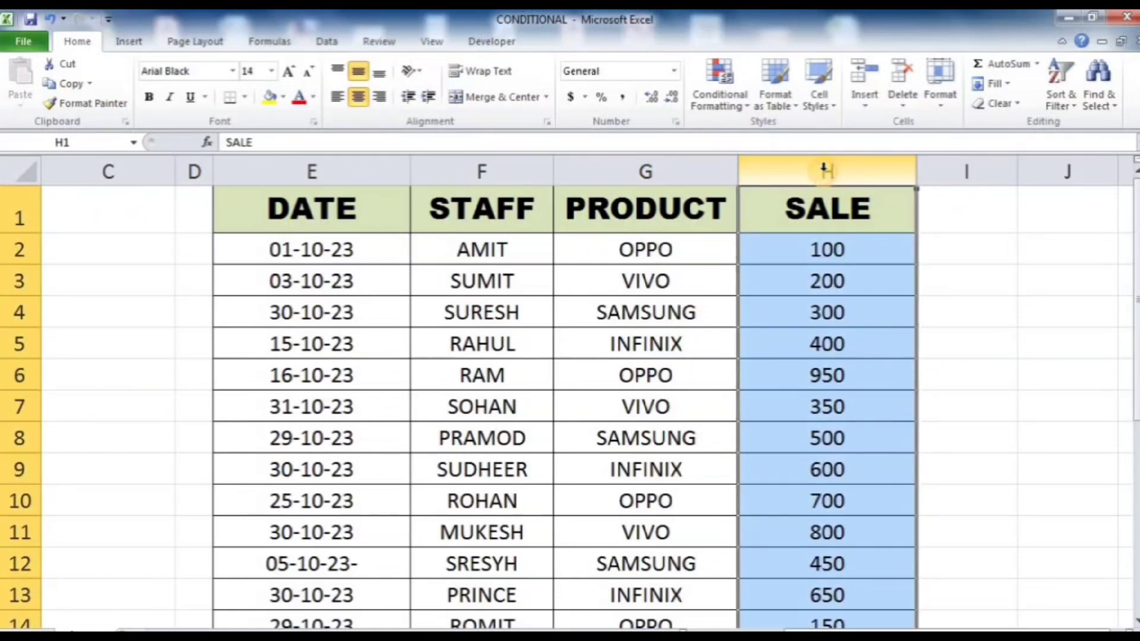
left_click(743, 112)
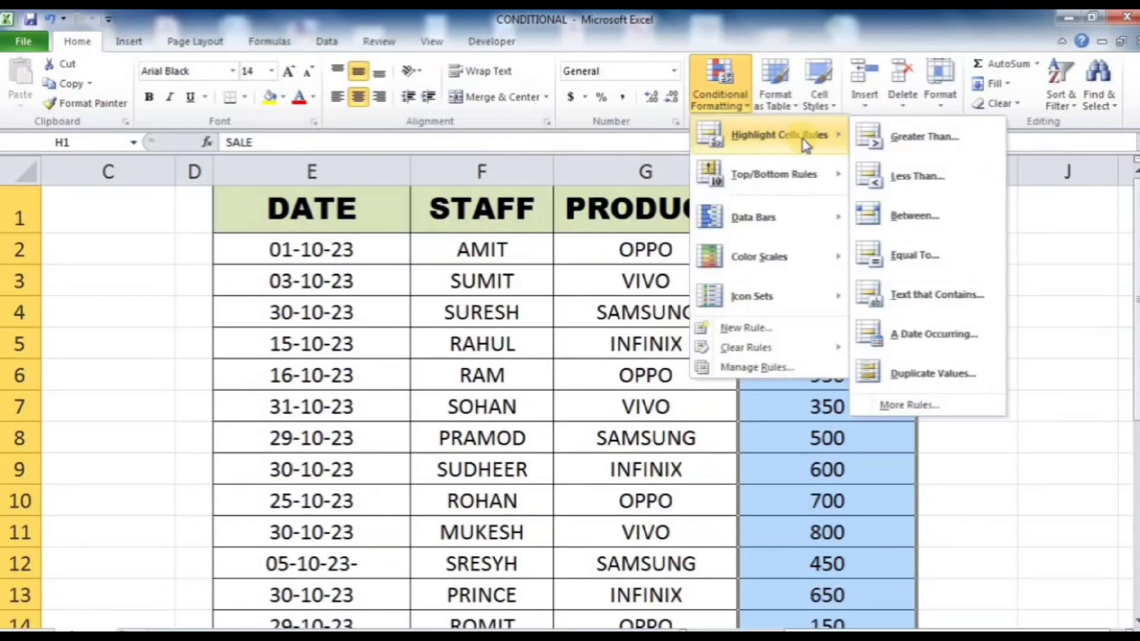
left_click(928, 142)
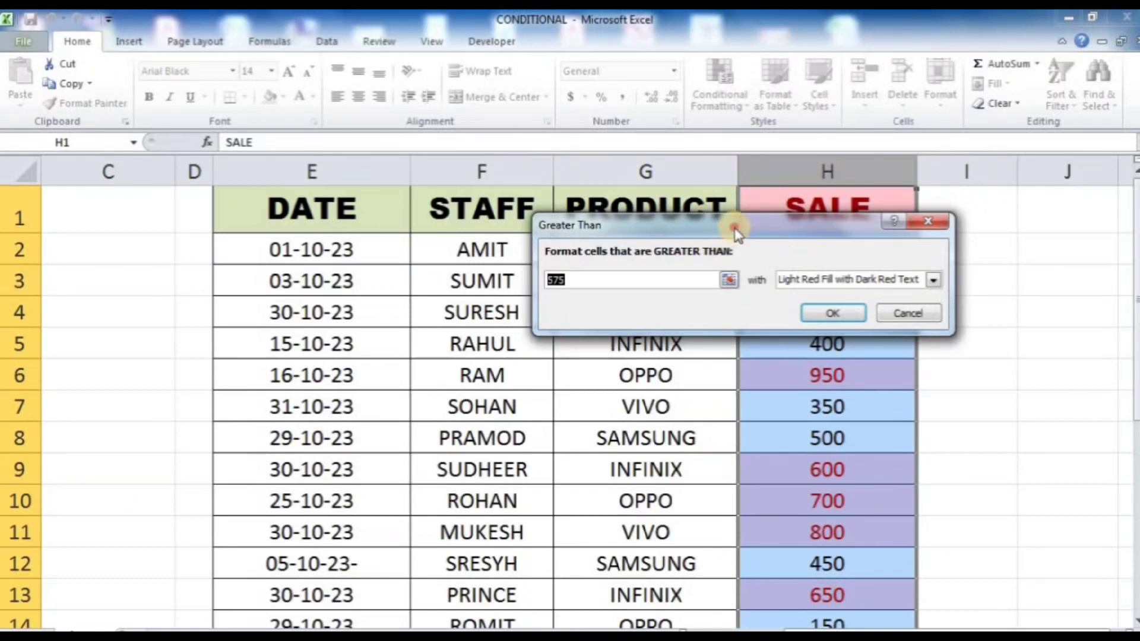
left_click_drag(736, 231, 735, 291)
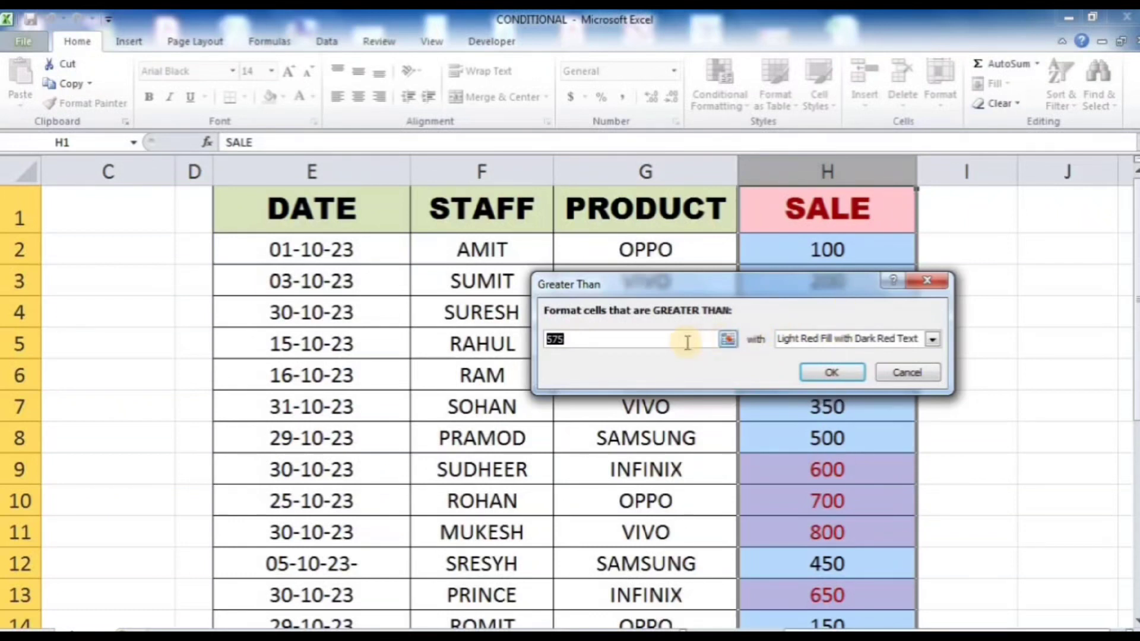
type("500")
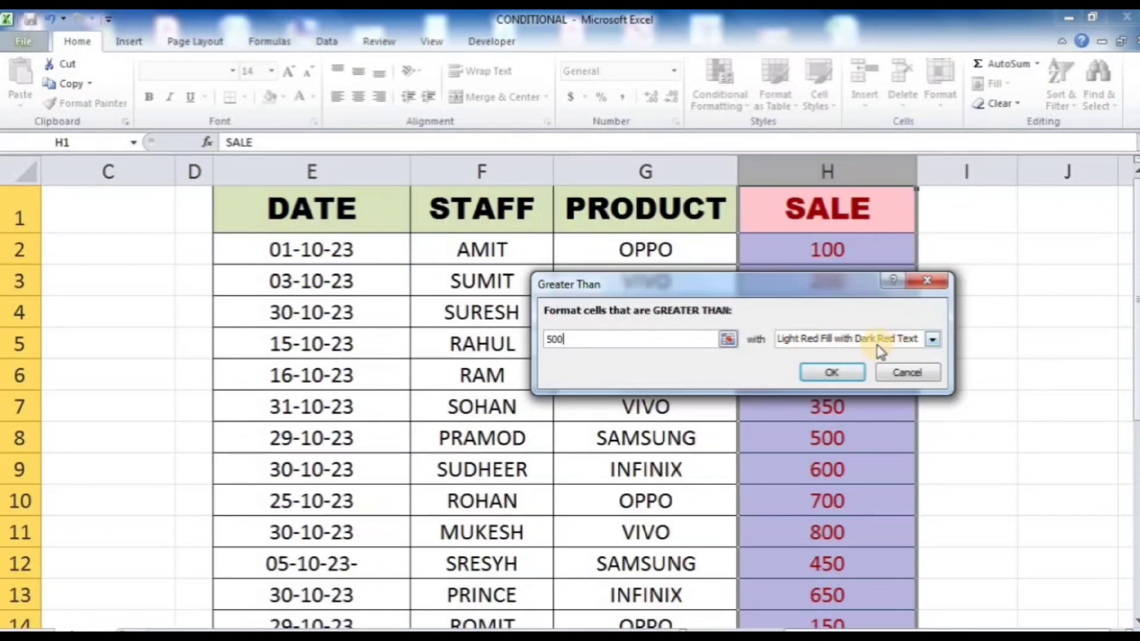
left_click(822, 374)
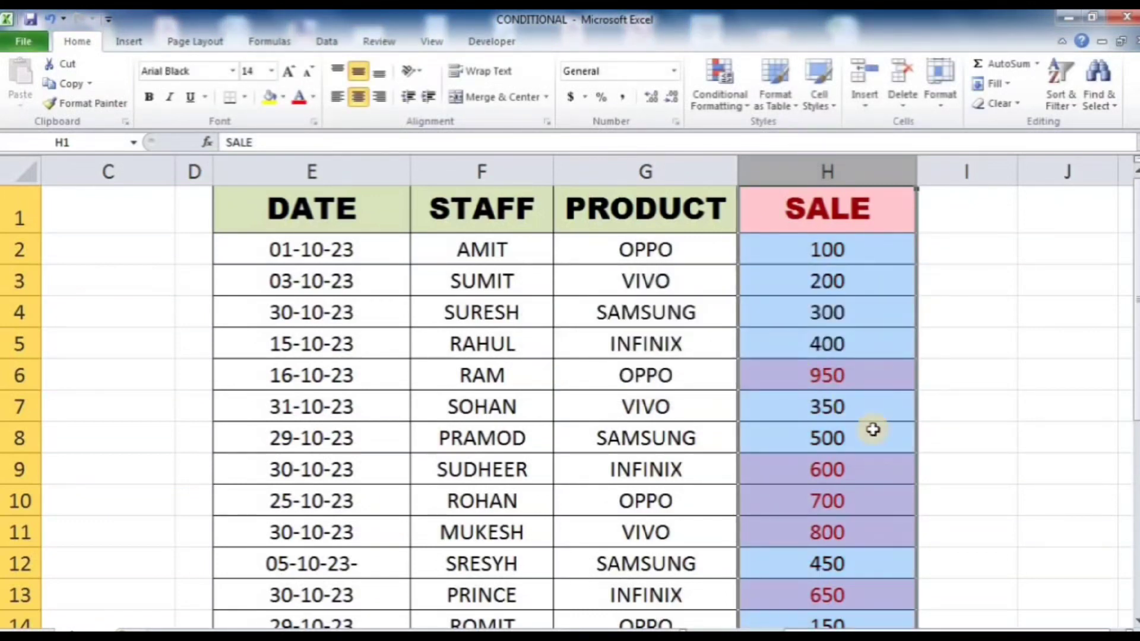
- Examine which sales figures are highlighted in the SALE column, down to the table's last row
left_click(902, 467)
scroll(902, 465, "down", 2)
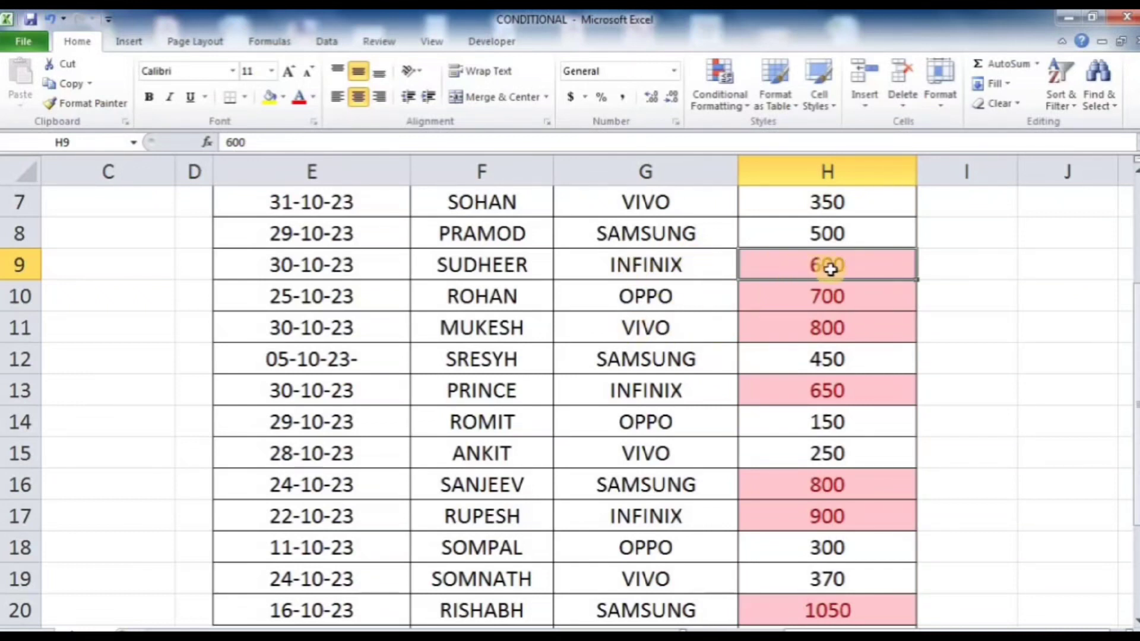
scroll(832, 326, "down", 3)
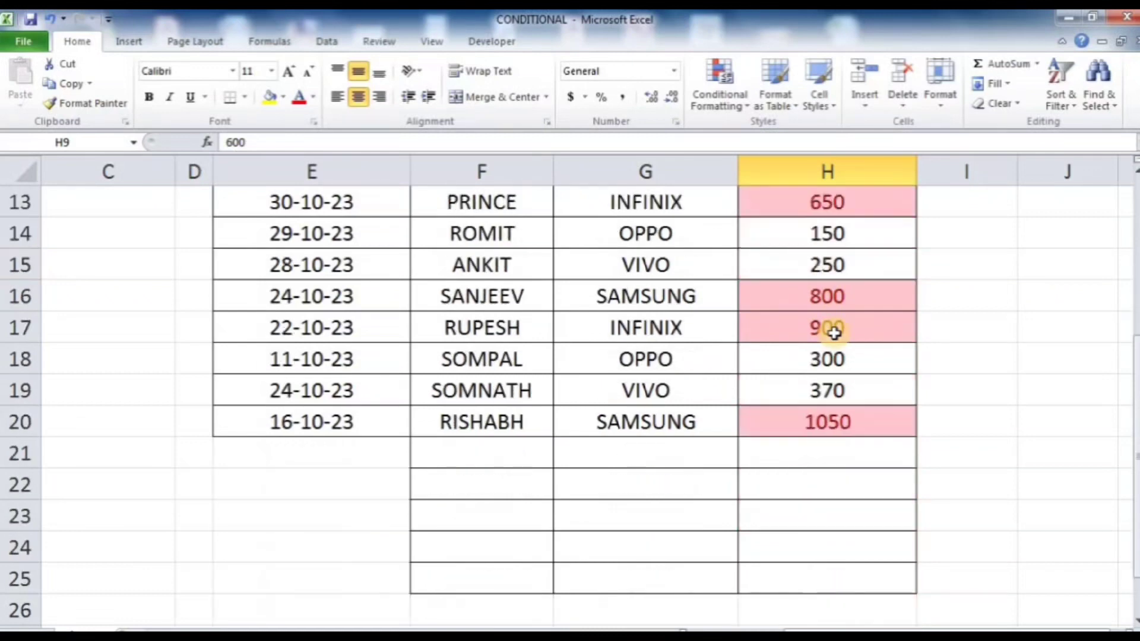
scroll(833, 333, "up", 3)
scroll(833, 331, "up", 1)
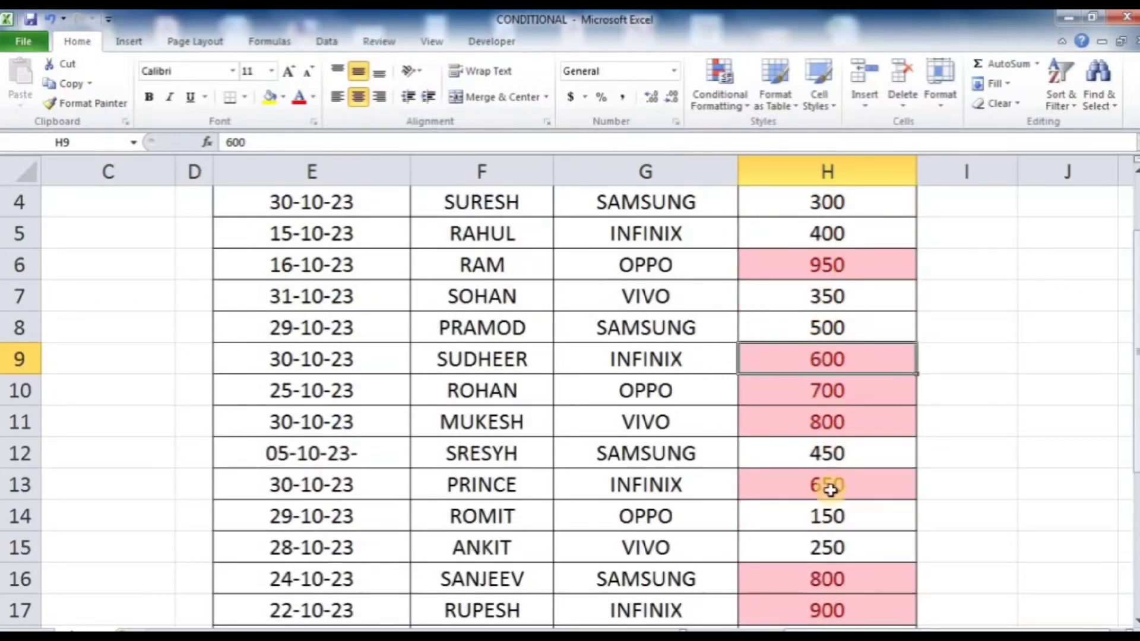
scroll(824, 550, "down", 1)
scroll(824, 550, "down", 2)
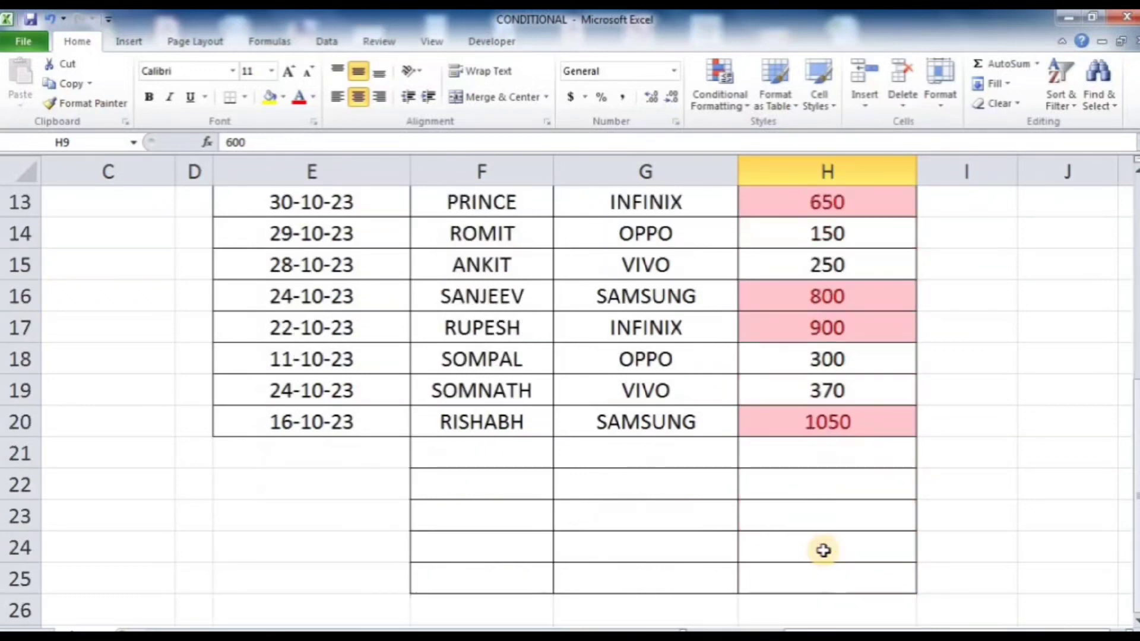
scroll(824, 551, "up", 4)
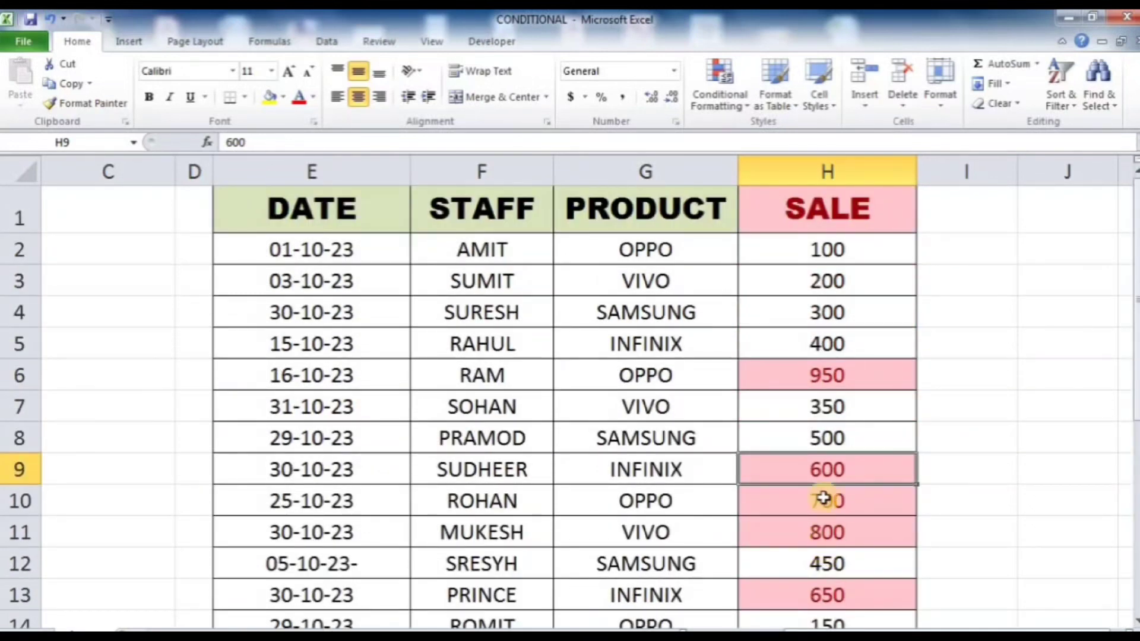
- Clear the conditional formatting rules from the whole SALE column
left_click(862, 171)
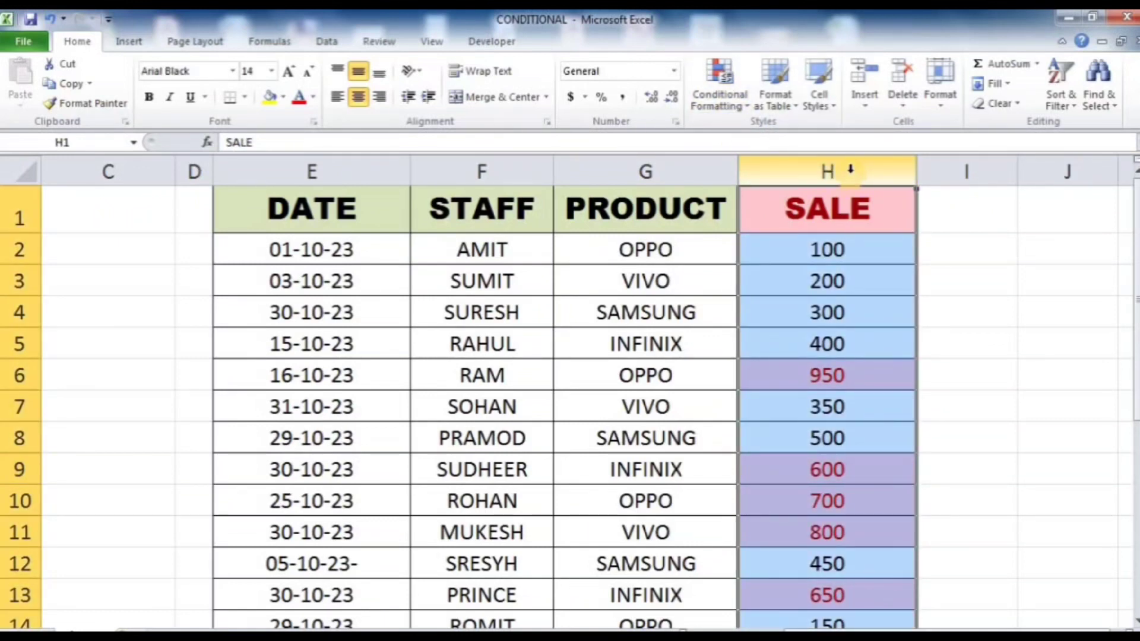
left_click(739, 102)
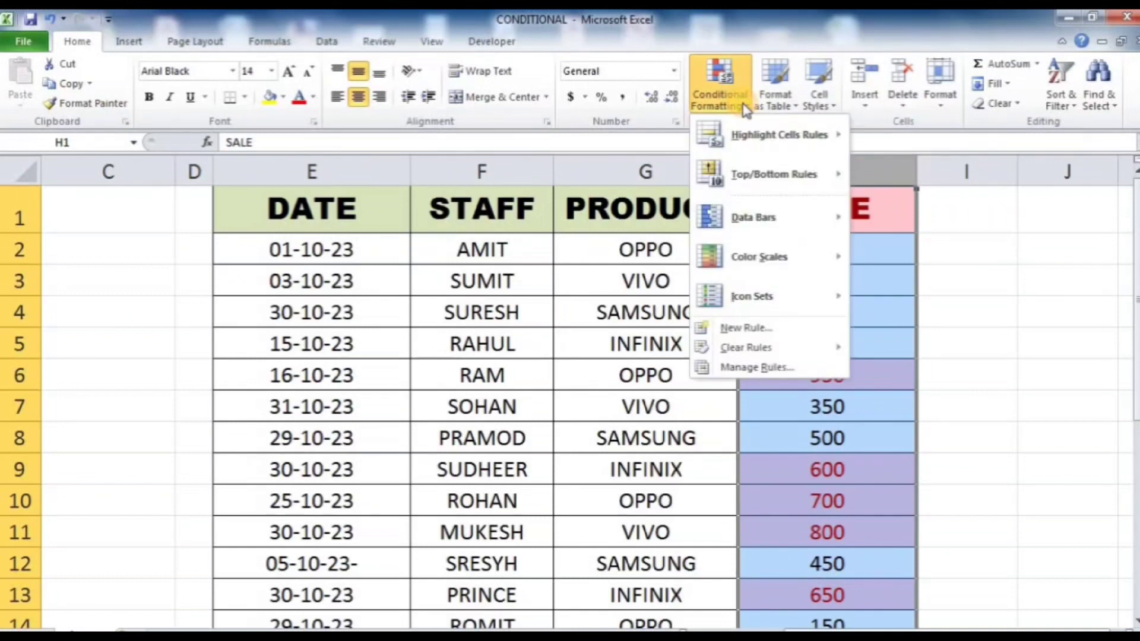
mouse_move(742, 347)
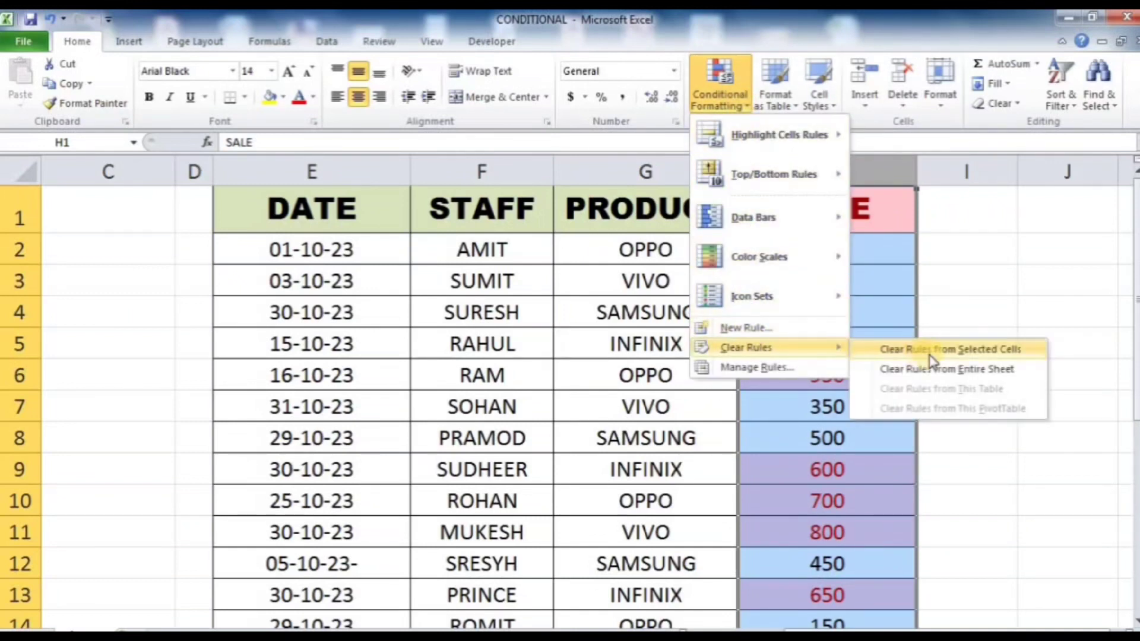
left_click(930, 353)
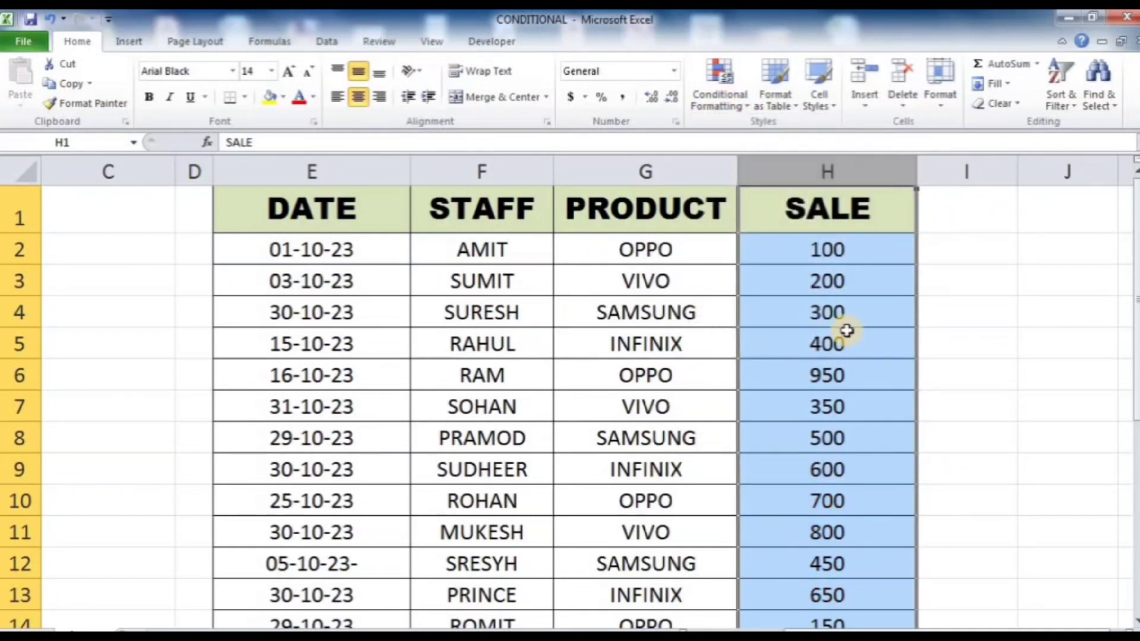
left_click(843, 336)
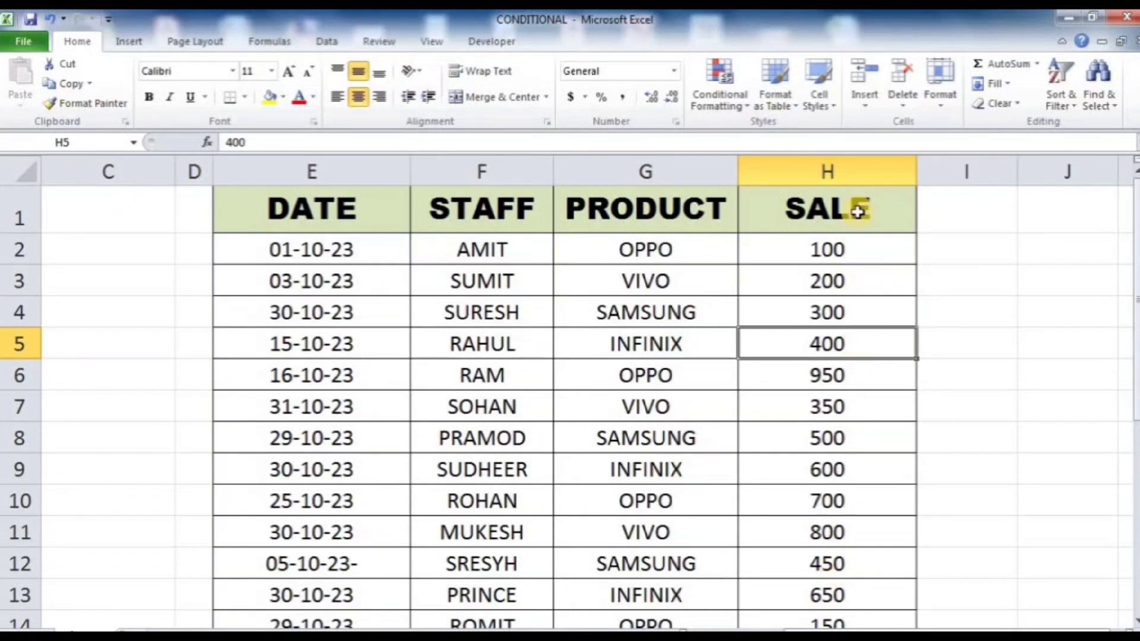
- Set up a Less Than highlighting rule for the SALE column with 500 as the threshold
left_click(852, 166)
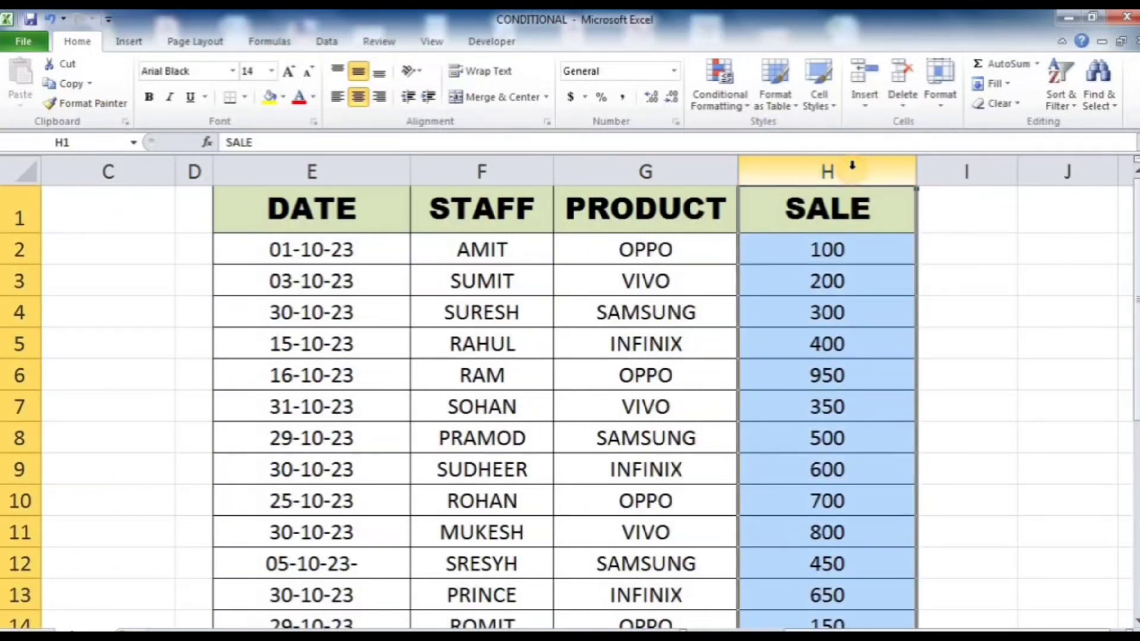
left_click(741, 110)
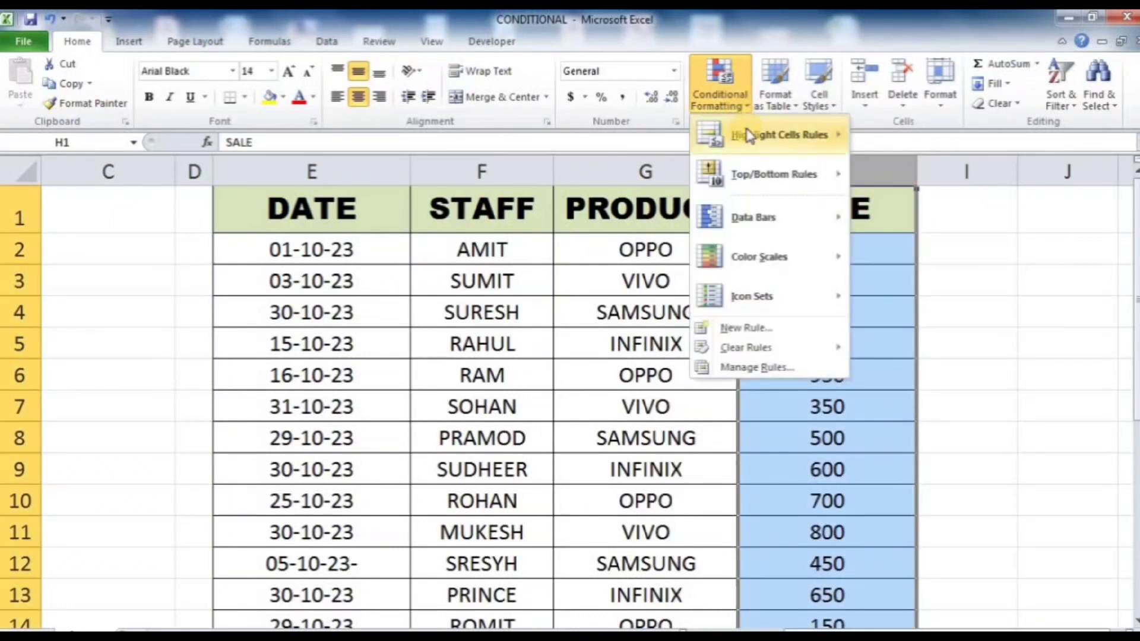
mouse_move(754, 137)
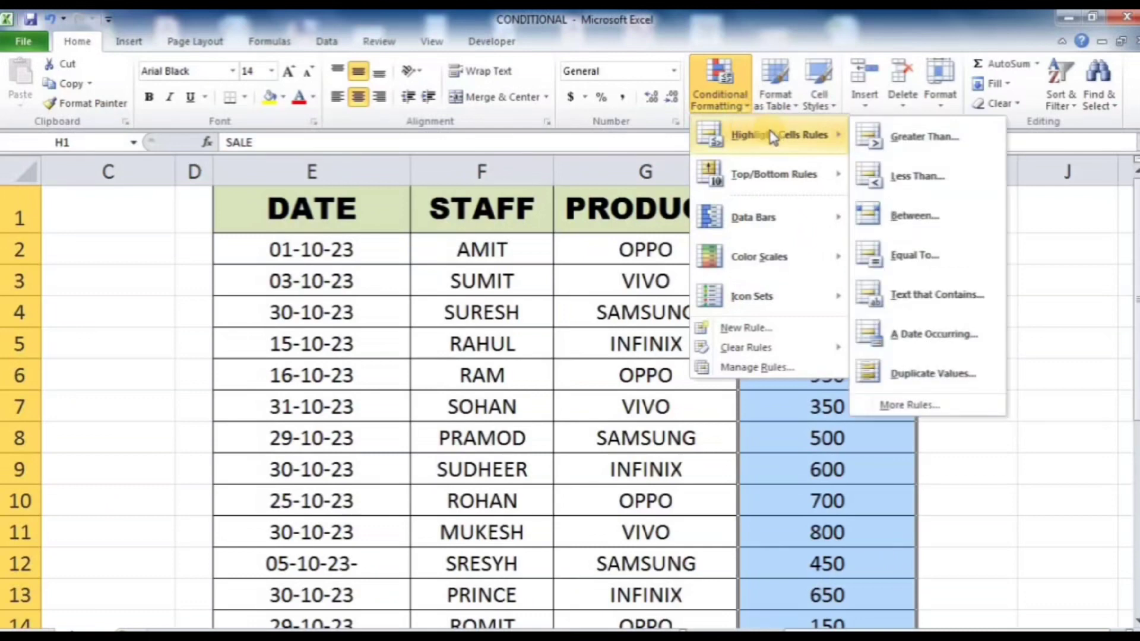
left_click(919, 178)
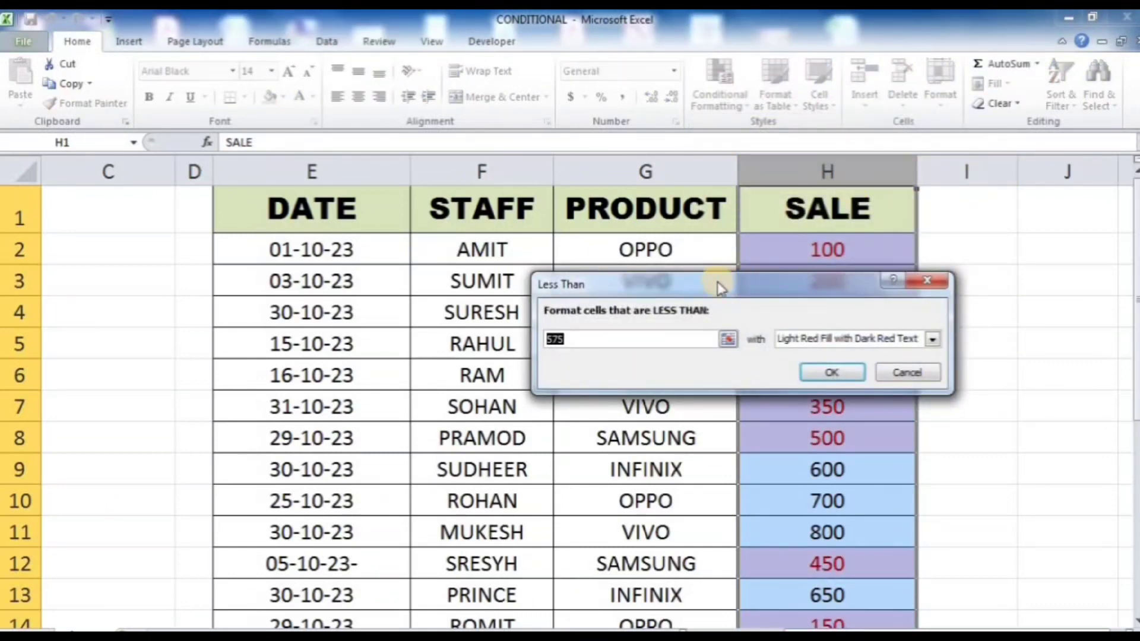
type("5")
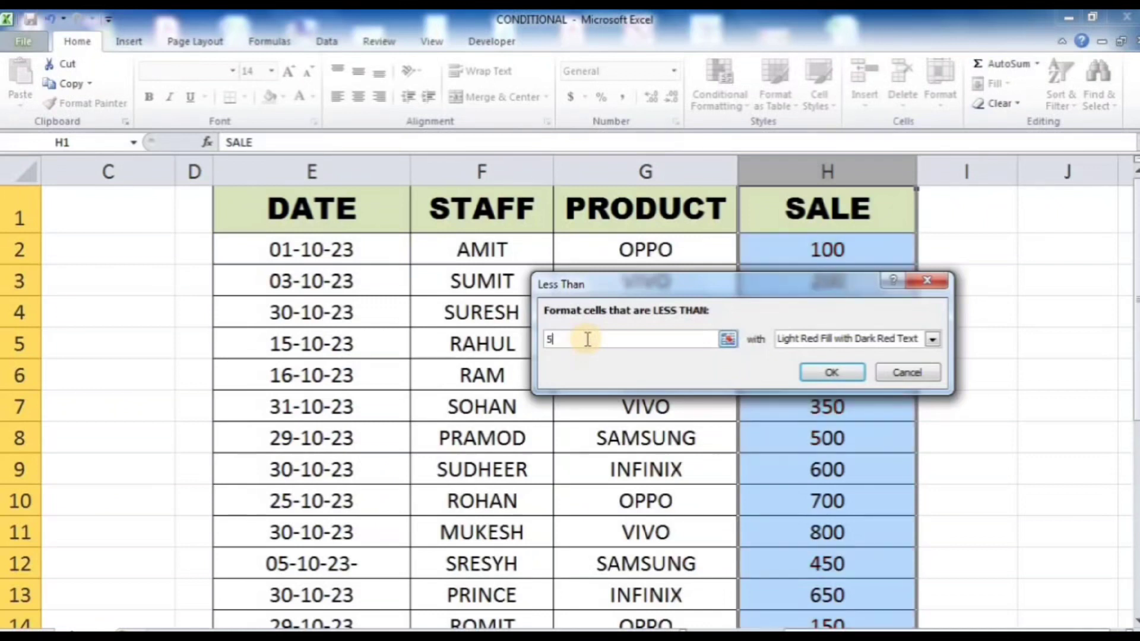
type("00")
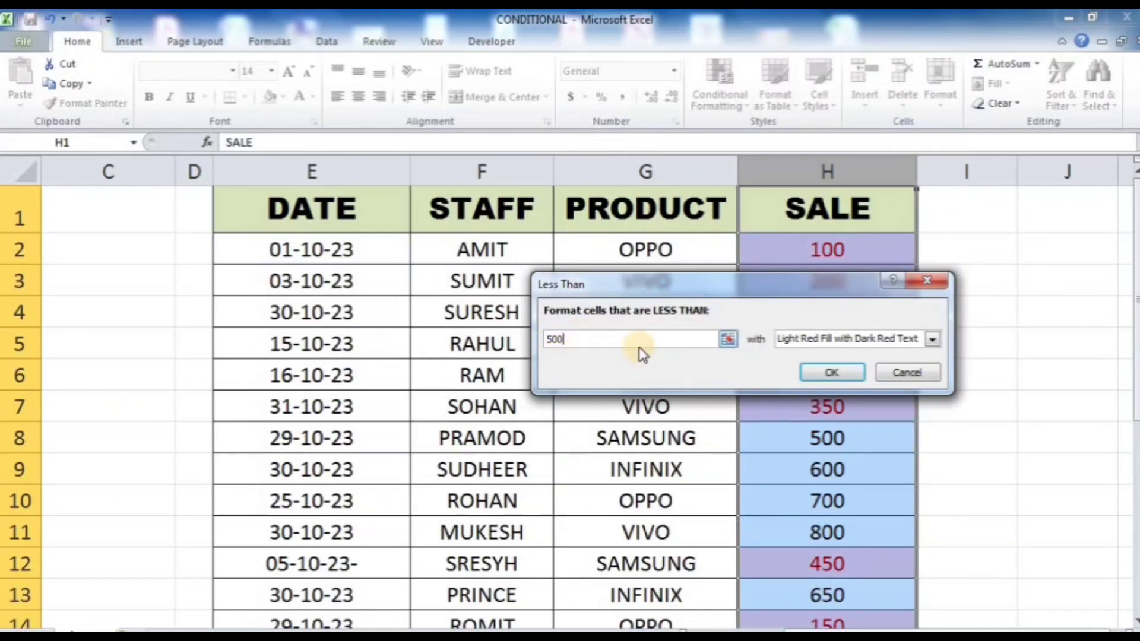
- Give the Less Than 500 rule a custom yellow background fill and apply it to the SALE column
left_click(934, 340)
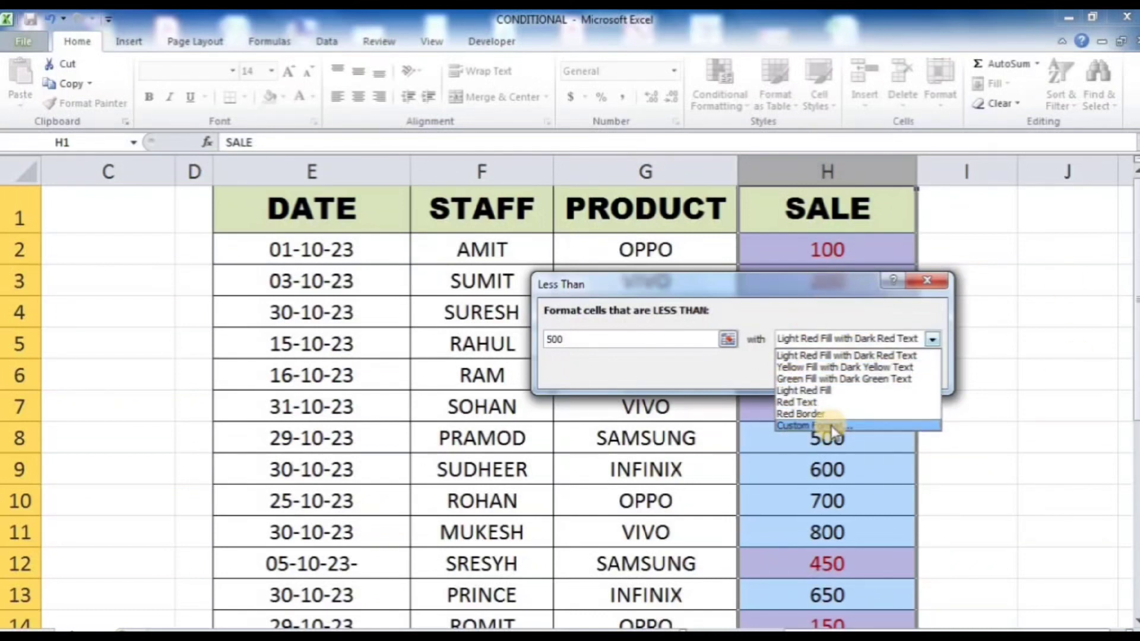
left_click(806, 427)
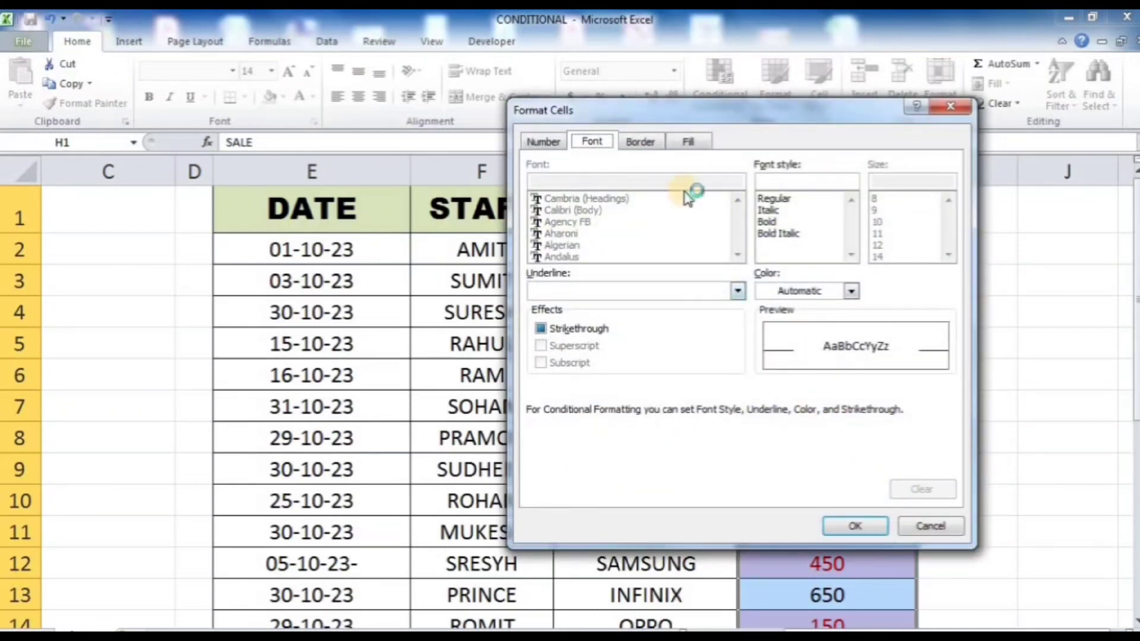
left_click(702, 146)
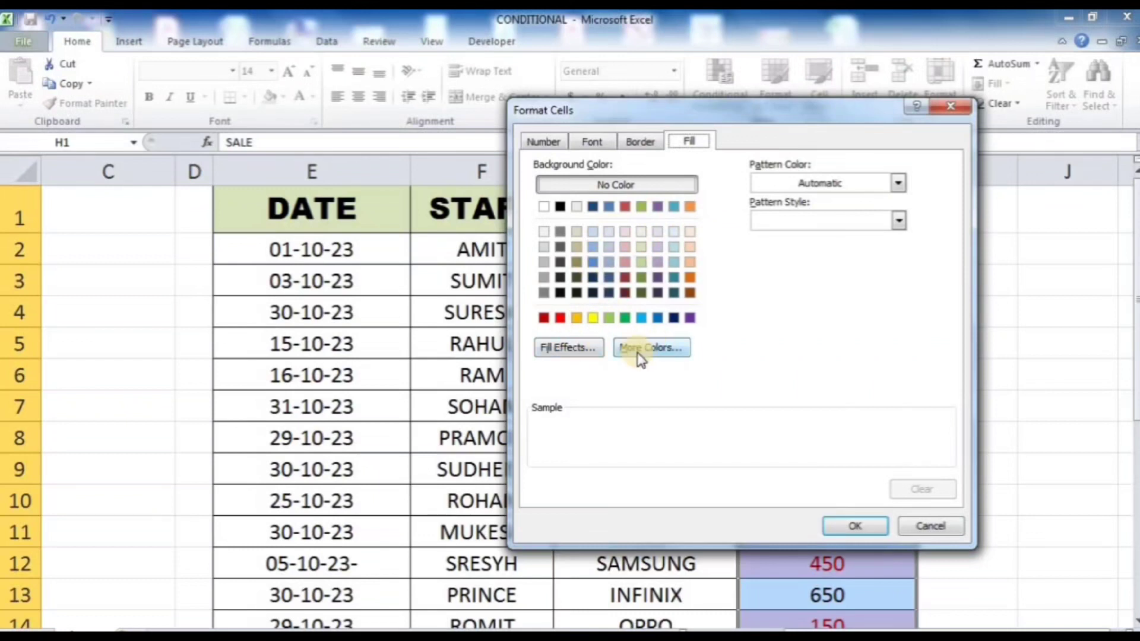
left_click(652, 354)
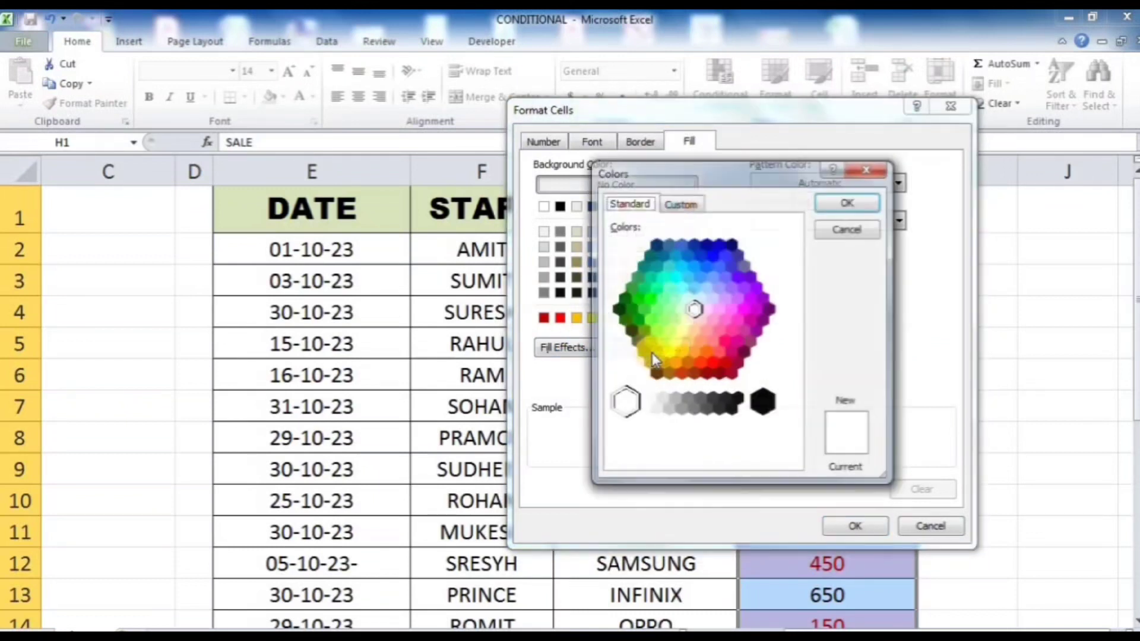
left_click(868, 169)
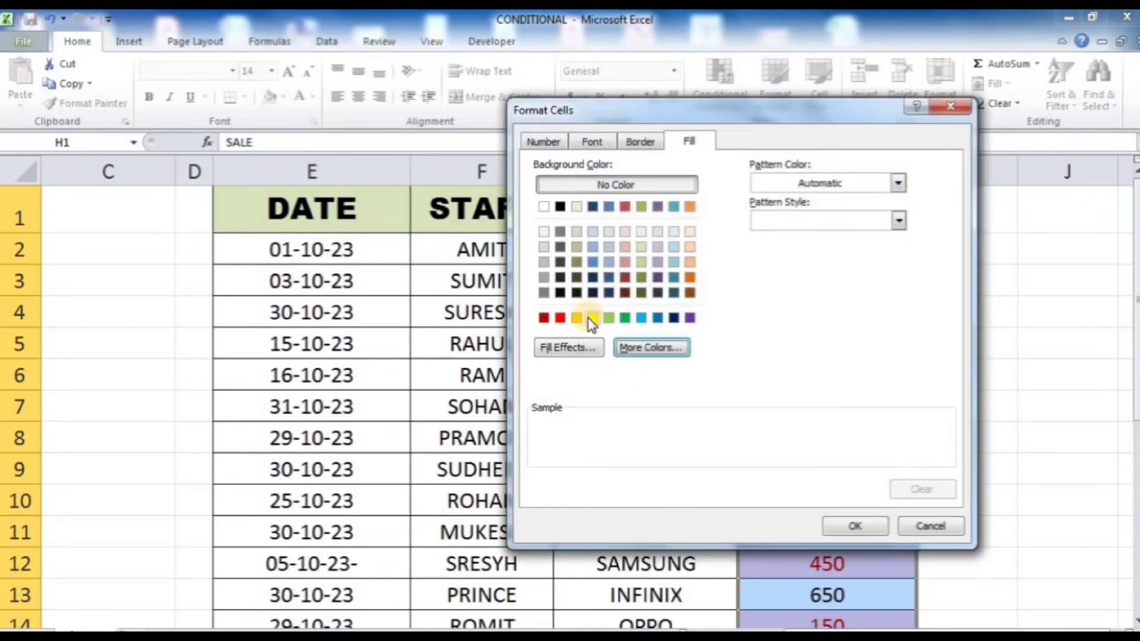
left_click(592, 318)
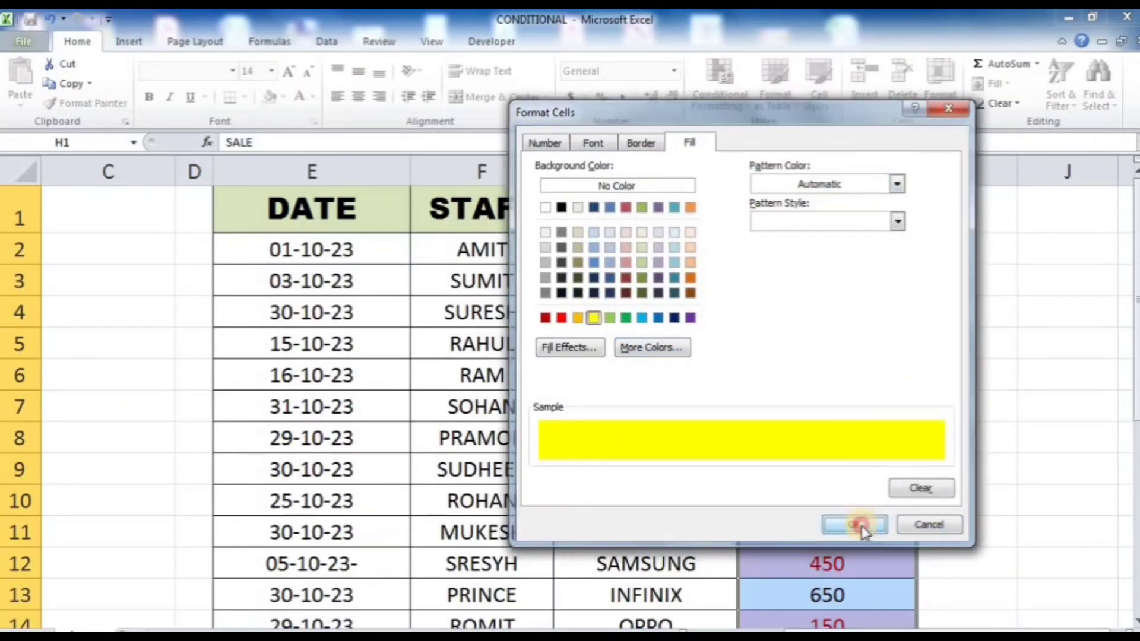
left_click(861, 527)
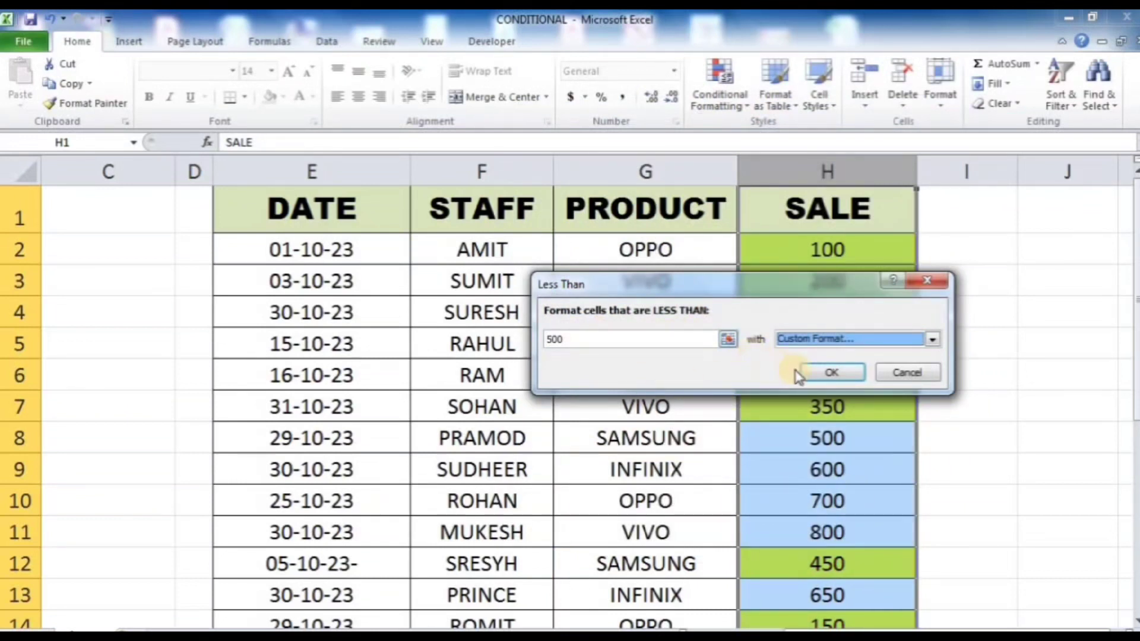
left_click(828, 374)
left_click(974, 365)
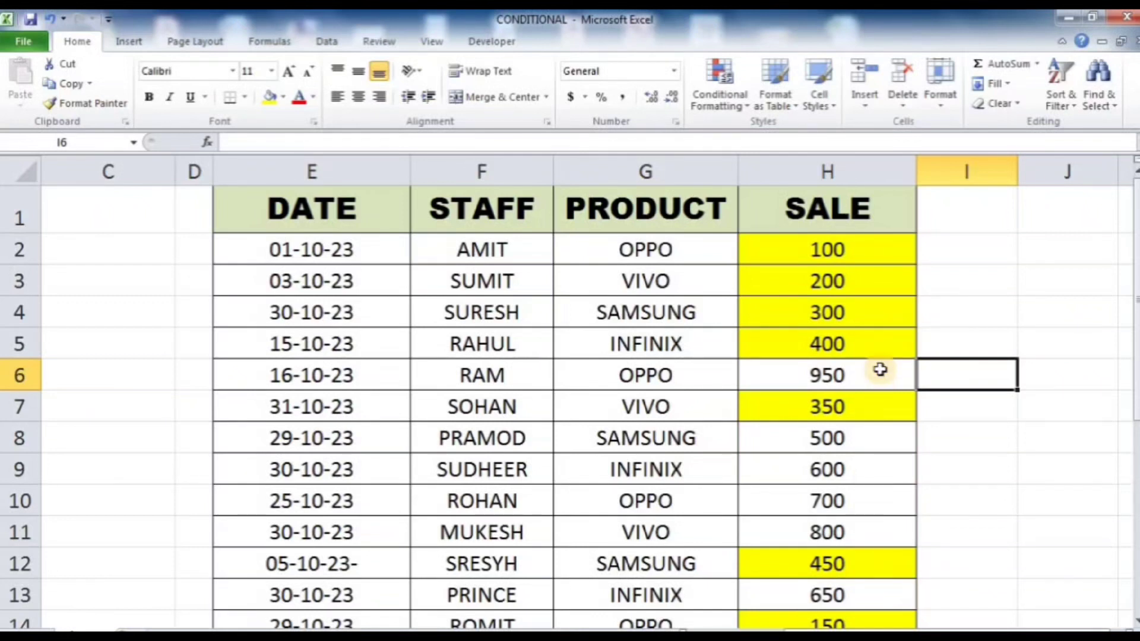
- Clear the Less Than conditional formatting rule from the whole SALE column
left_click(850, 166)
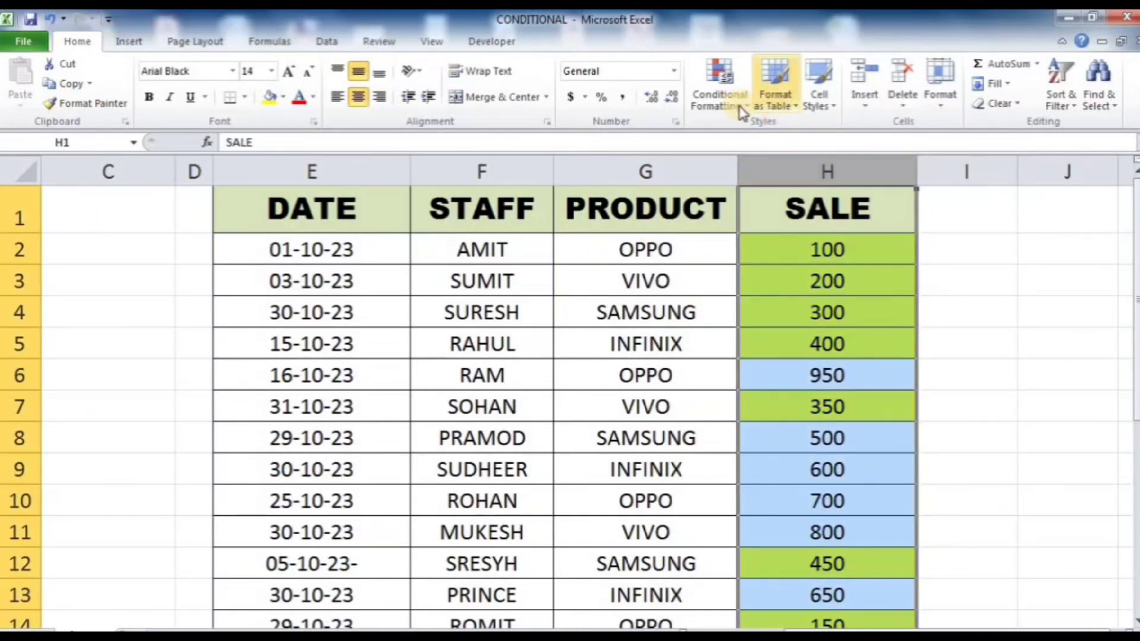
left_click(720, 98)
mouse_move(772, 349)
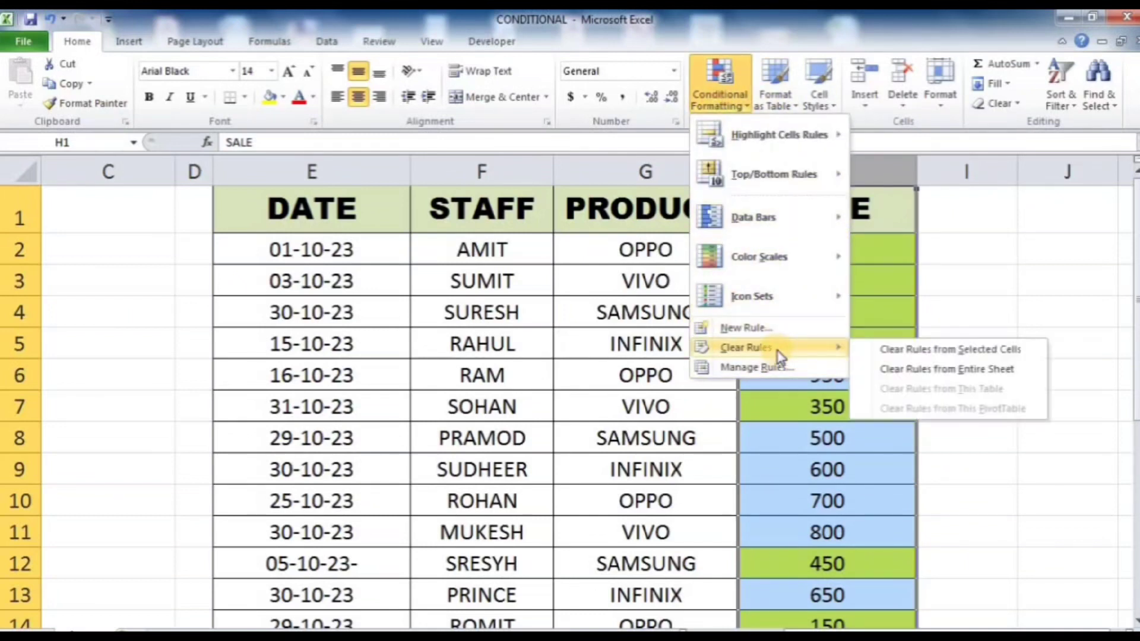
left_click(903, 349)
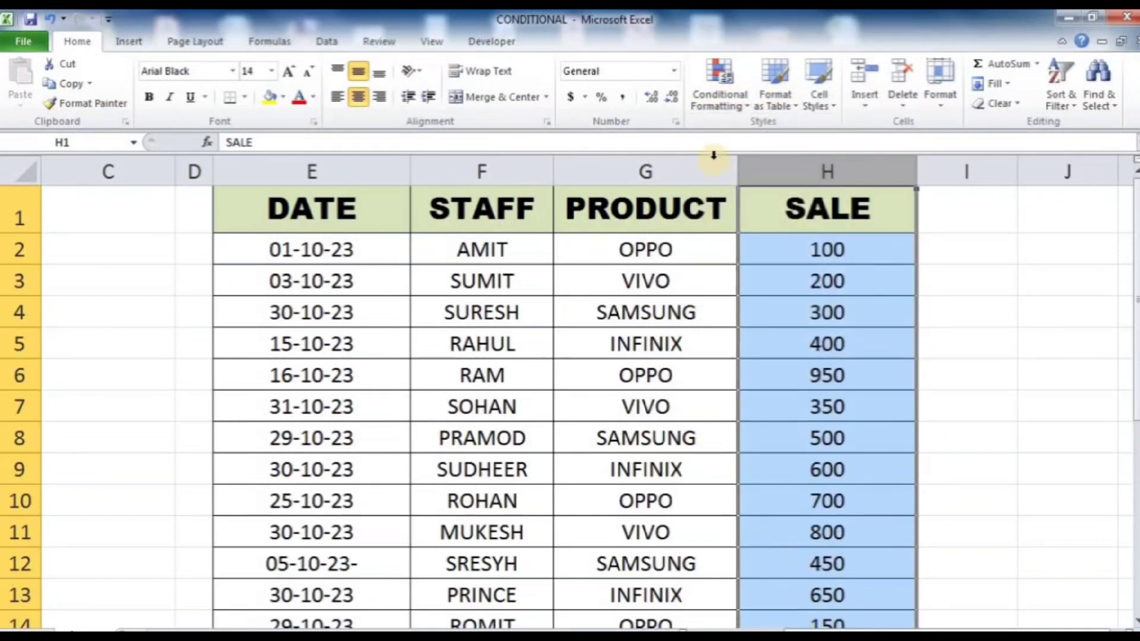
- Set up a Between highlighting rule for the SALE column with limits of 300 and 500
left_click(736, 100)
mouse_move(753, 131)
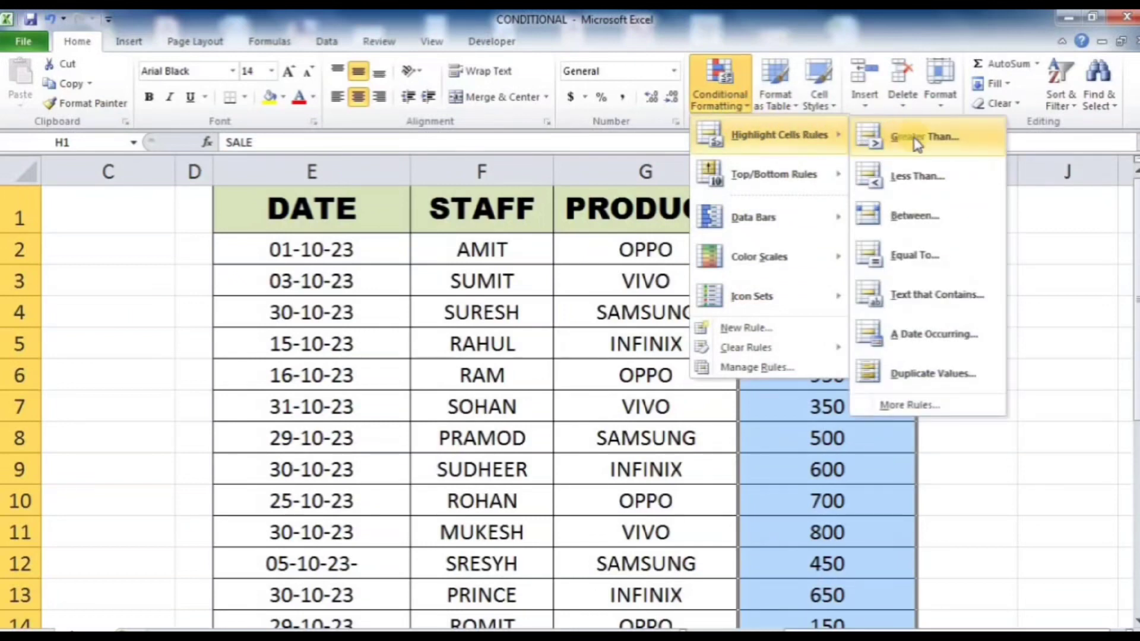
left_click(915, 218)
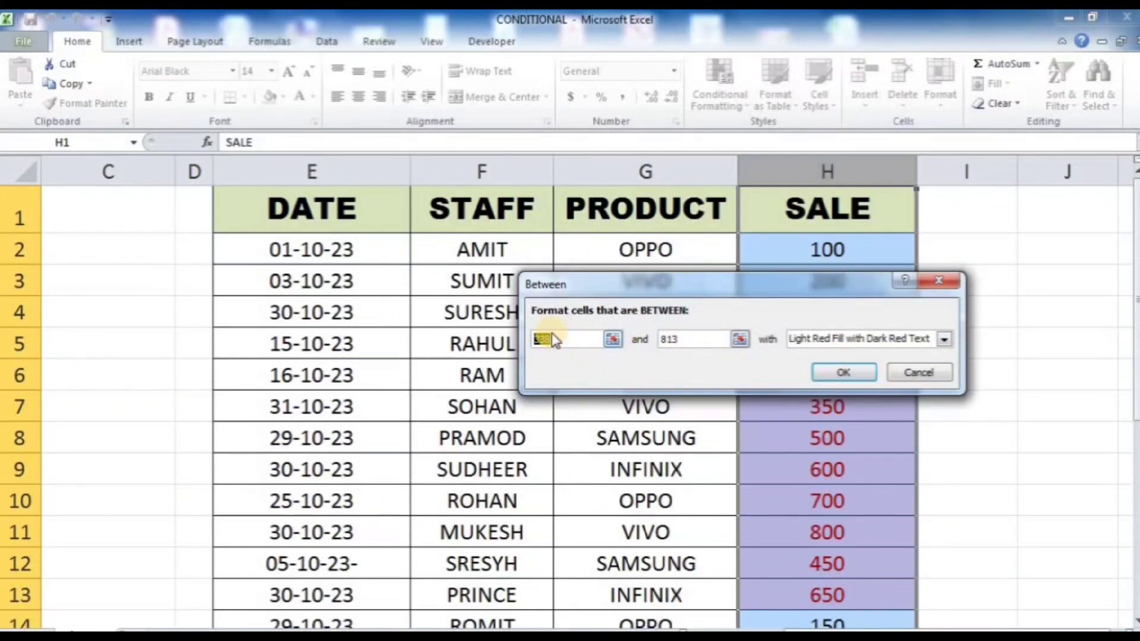
type("300")
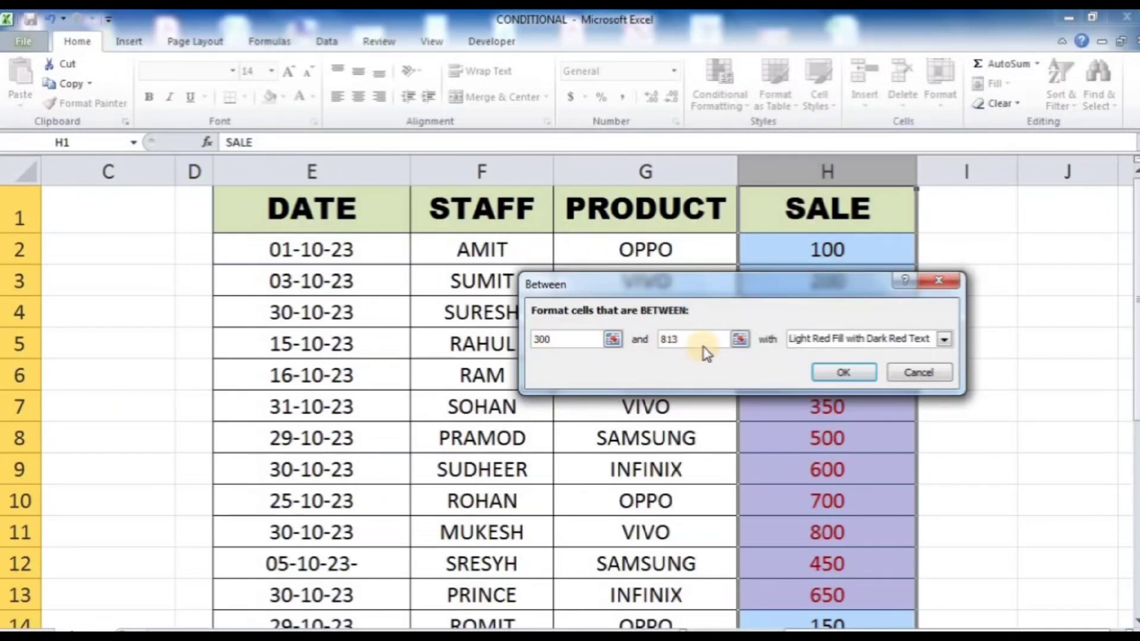
left_click_drag(704, 345, 624, 343)
type("500")
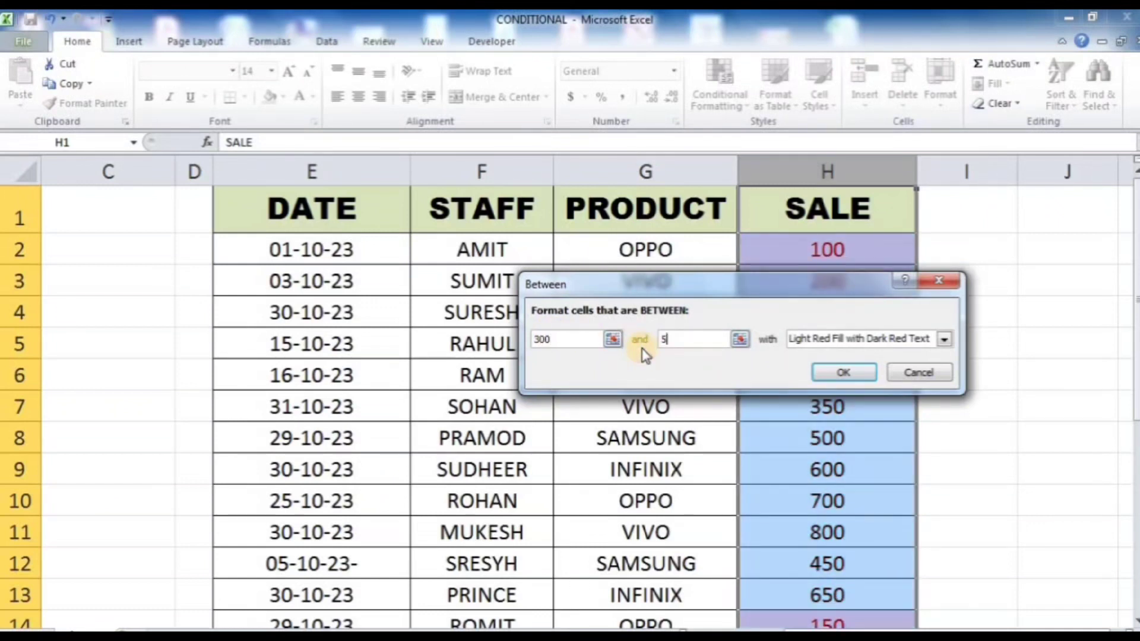
- Apply the Between rule with Green Fill with Dark Green Text and review the SALE column down to the table's last row
left_click(944, 340)
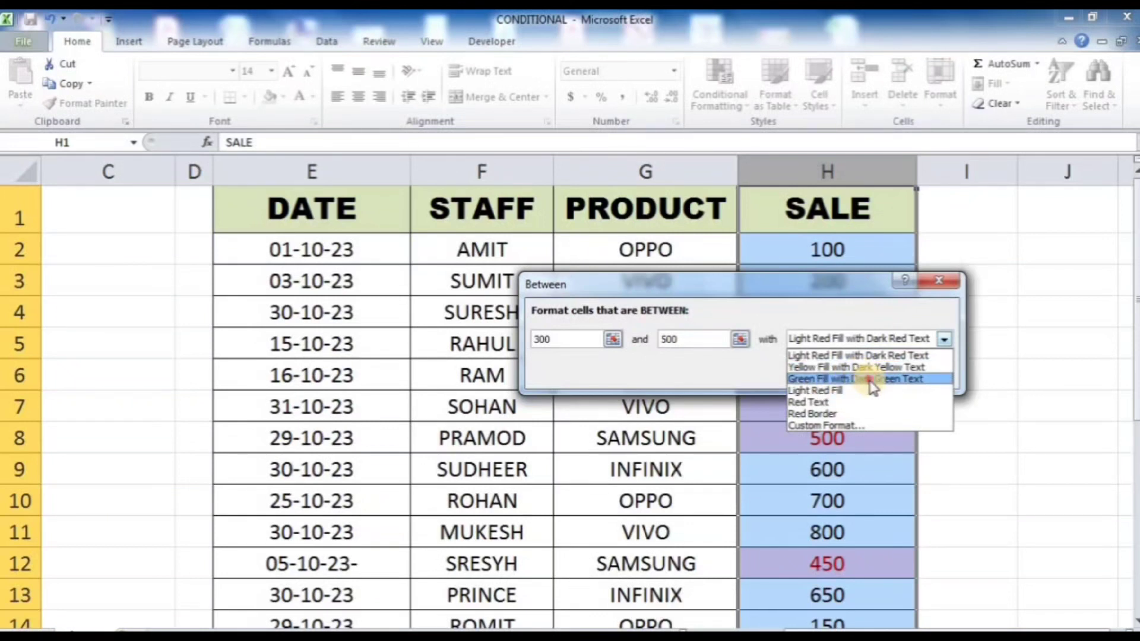
left_click(872, 379)
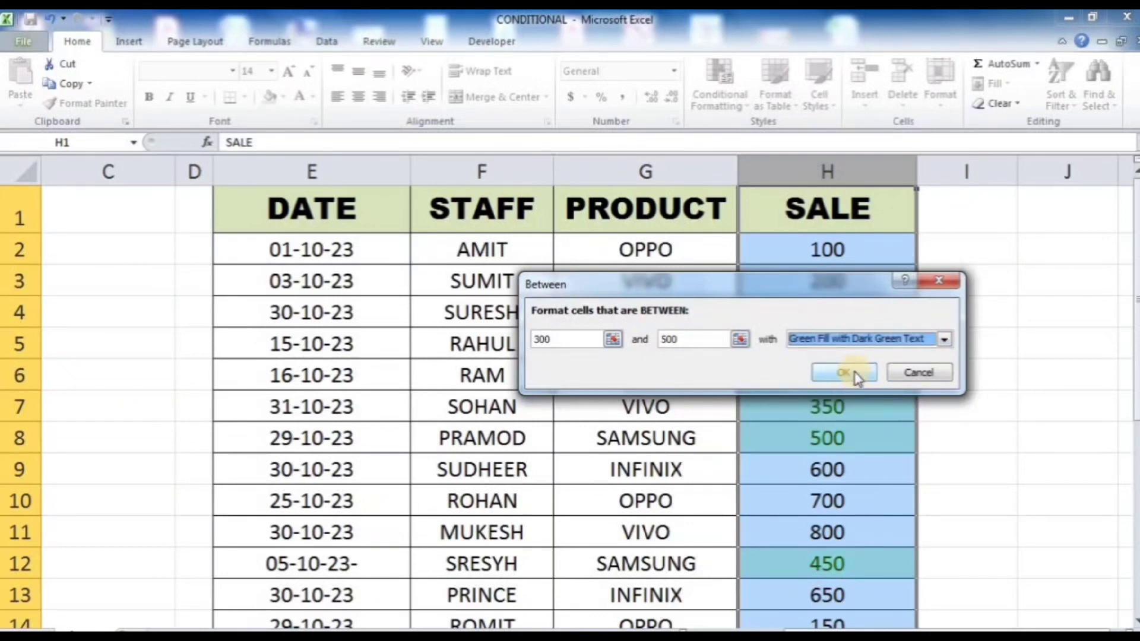
left_click(857, 374)
left_click(873, 471)
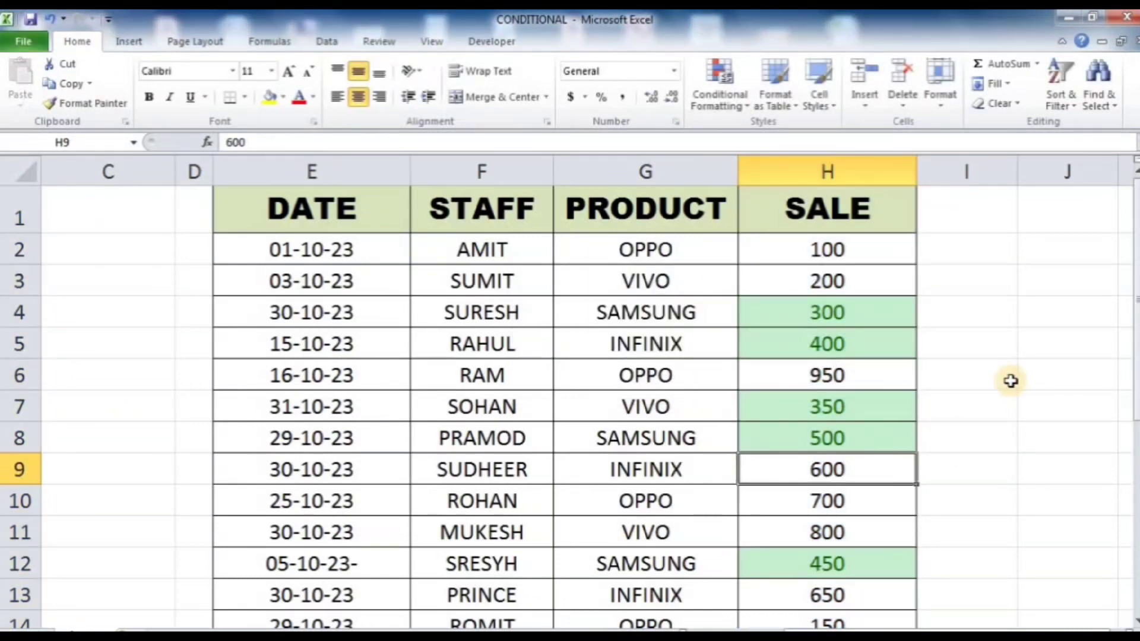
scroll(1011, 380, "down", 3)
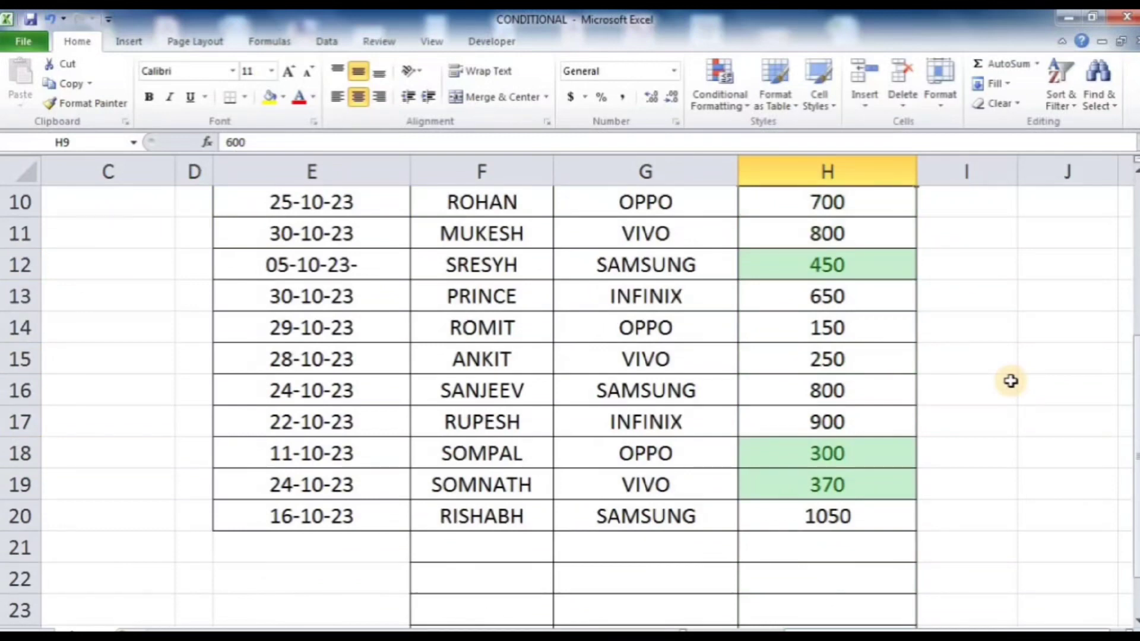
scroll(1011, 381, "up", 3)
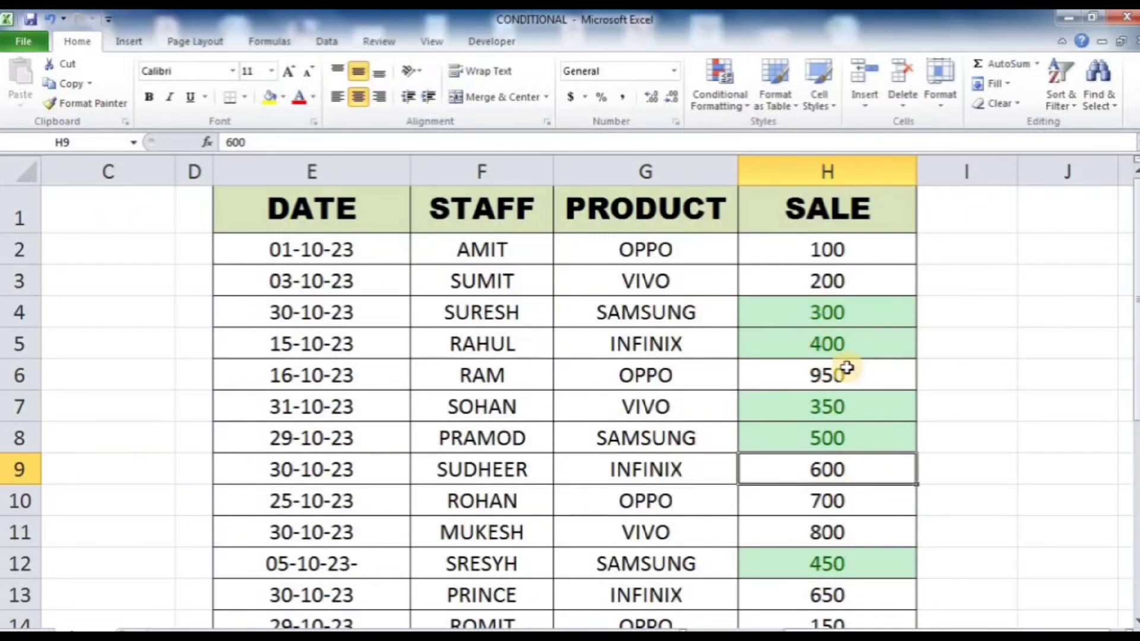
- Clear the Between conditional formatting rule from the whole SALE column
left_click(844, 160)
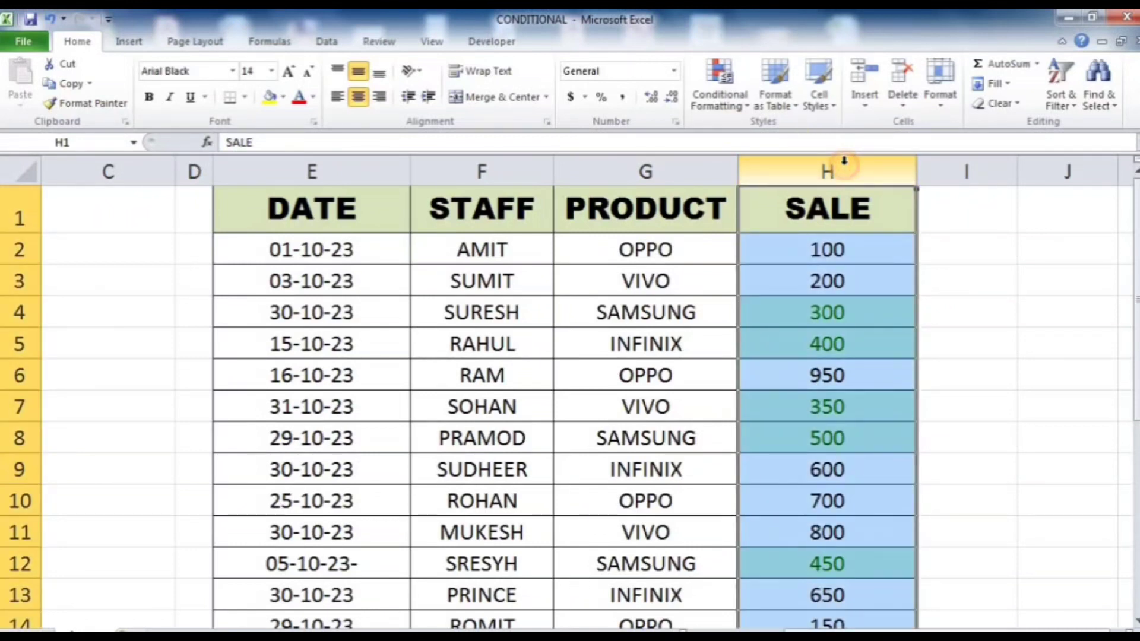
left_click(736, 105)
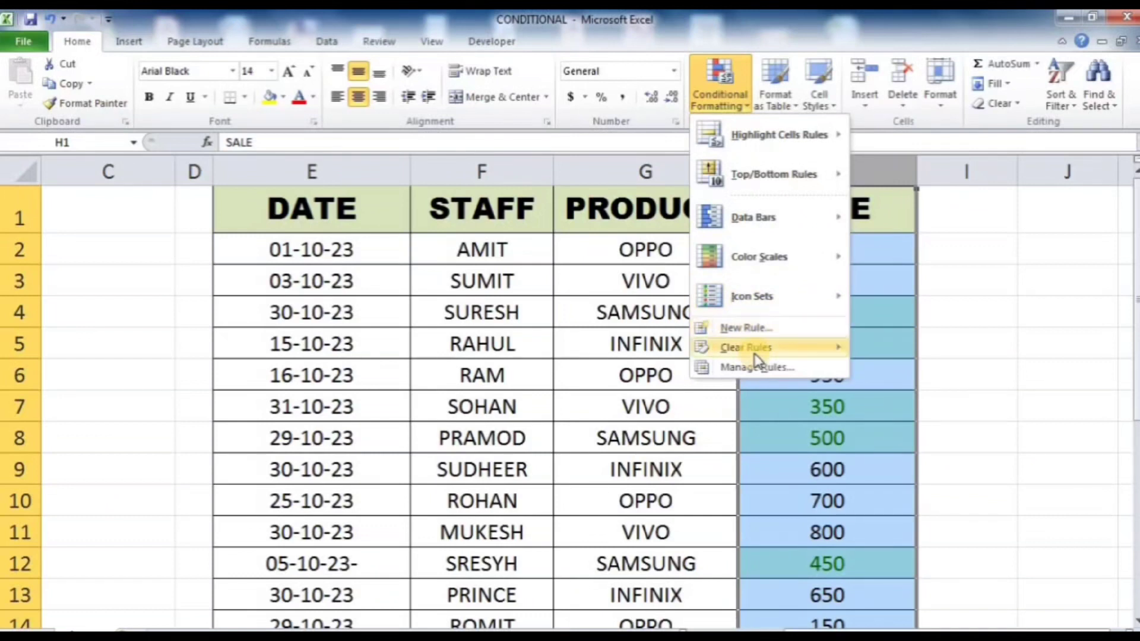
mouse_move(766, 347)
left_click(980, 349)
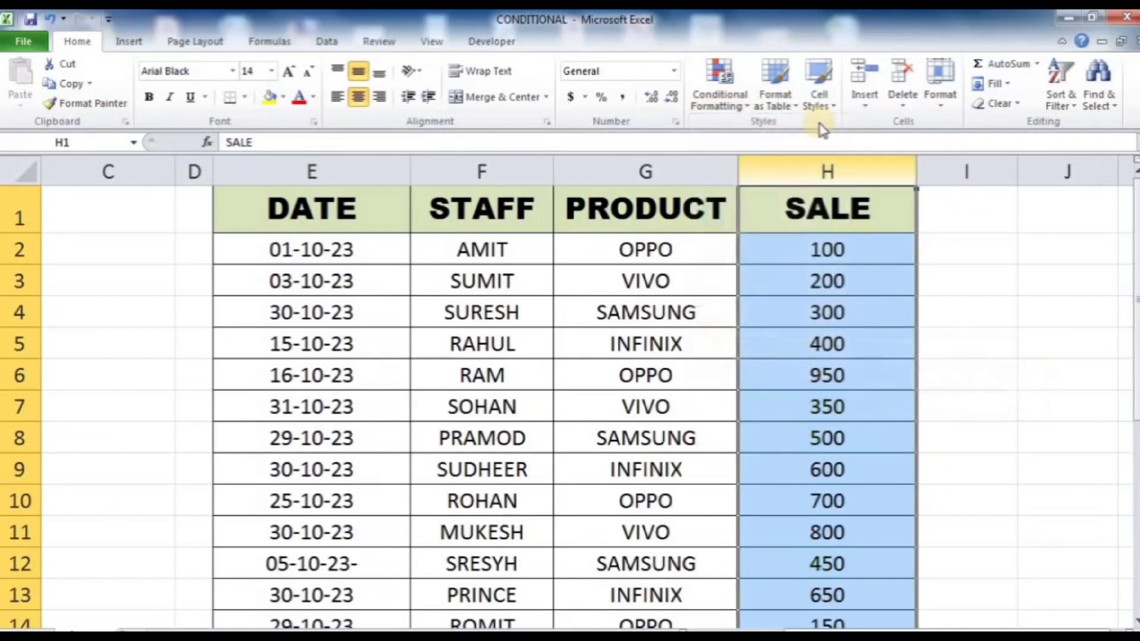
- Set up an Equal To highlighting rule for the SALE column with 500 as the matching value
left_click(720, 98)
mouse_move(772, 135)
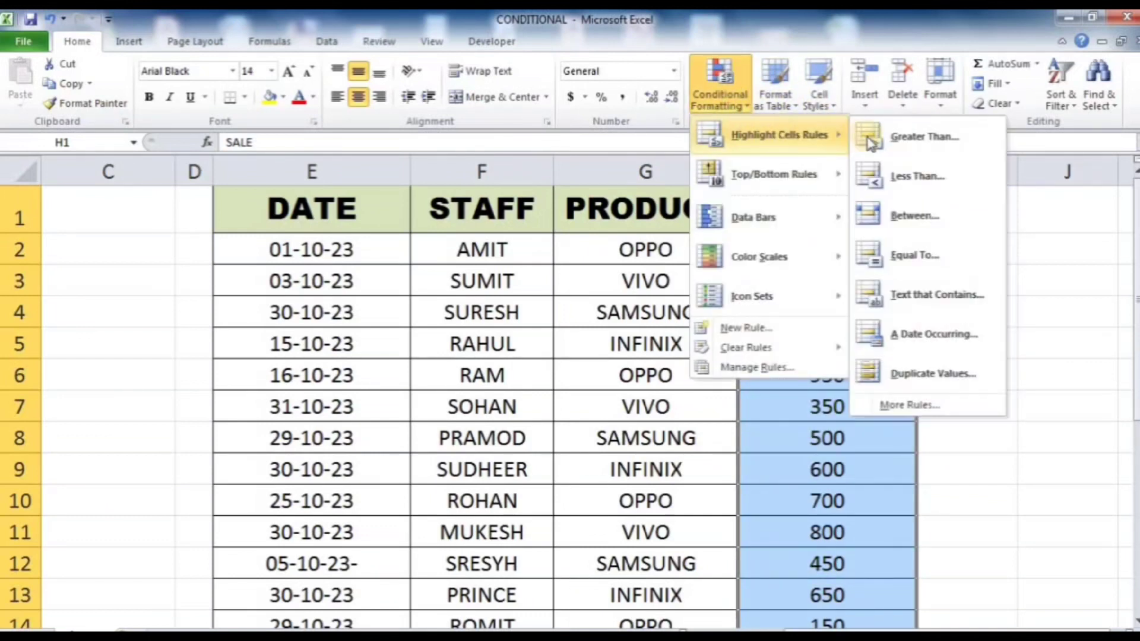
left_click(911, 256)
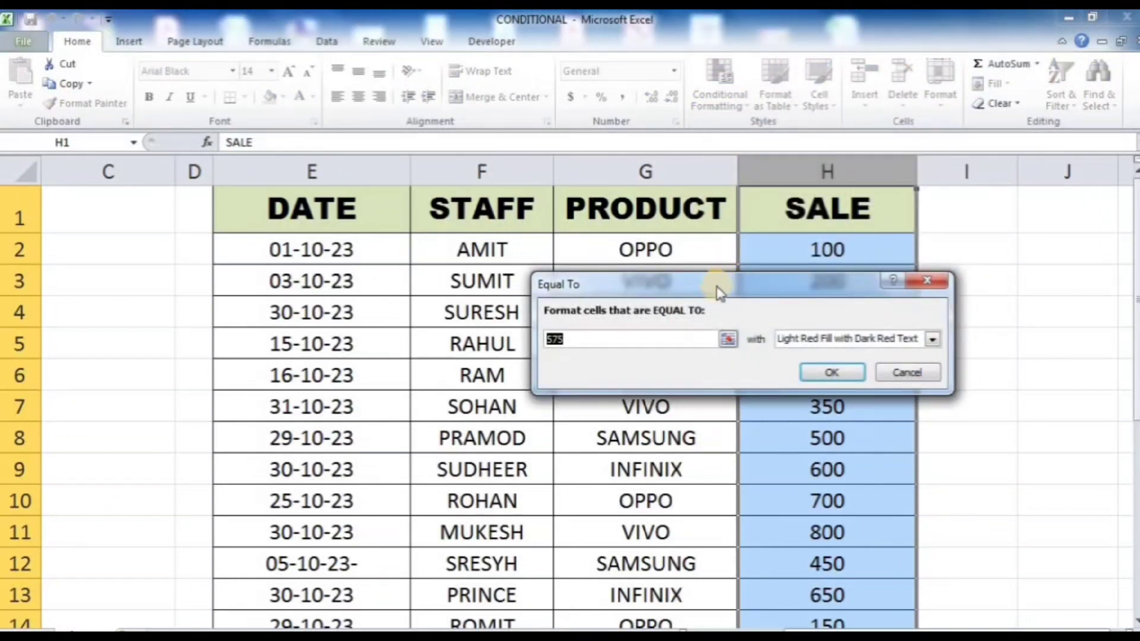
left_click_drag(735, 279, 717, 351)
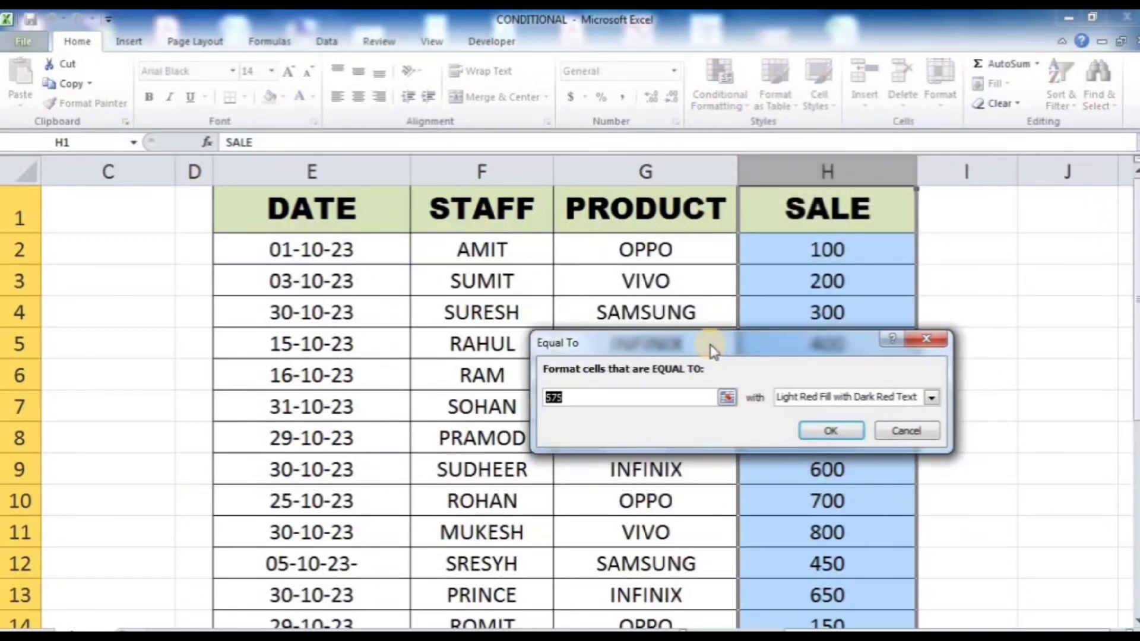
type("6")
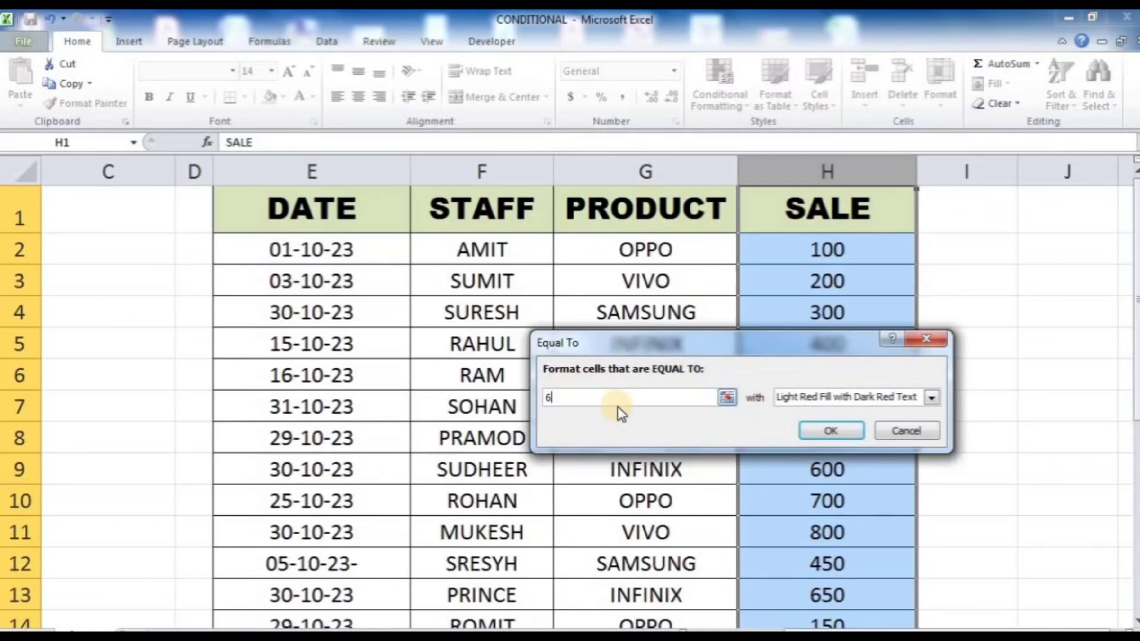
type("00")
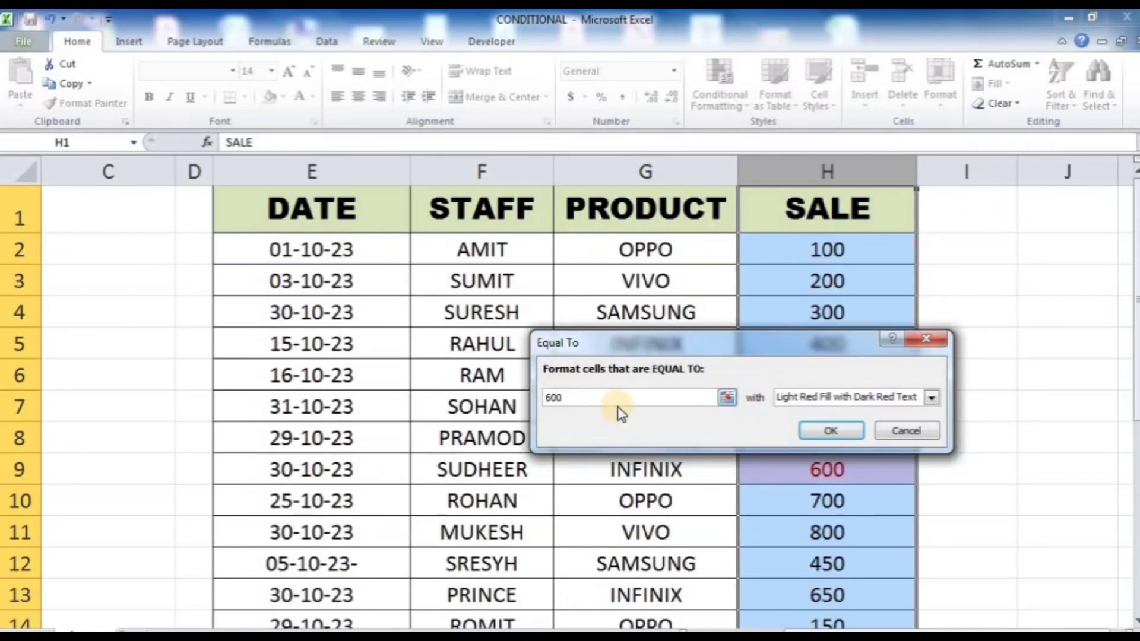
key("BackSpace")
key("BackSpace")
key("BackSpace")
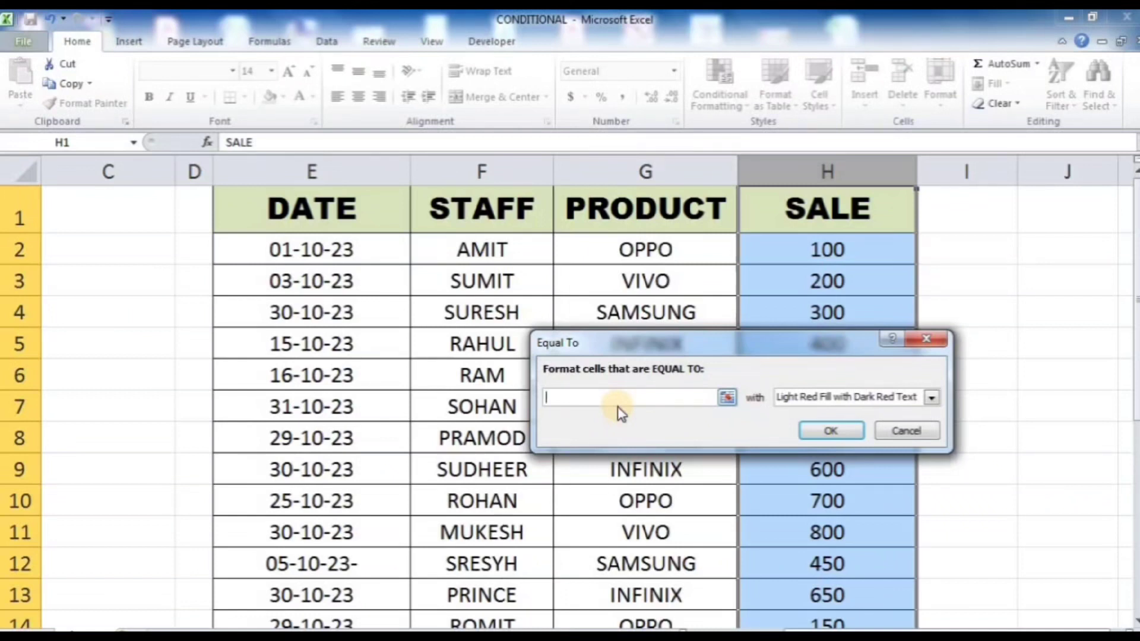
type("500")
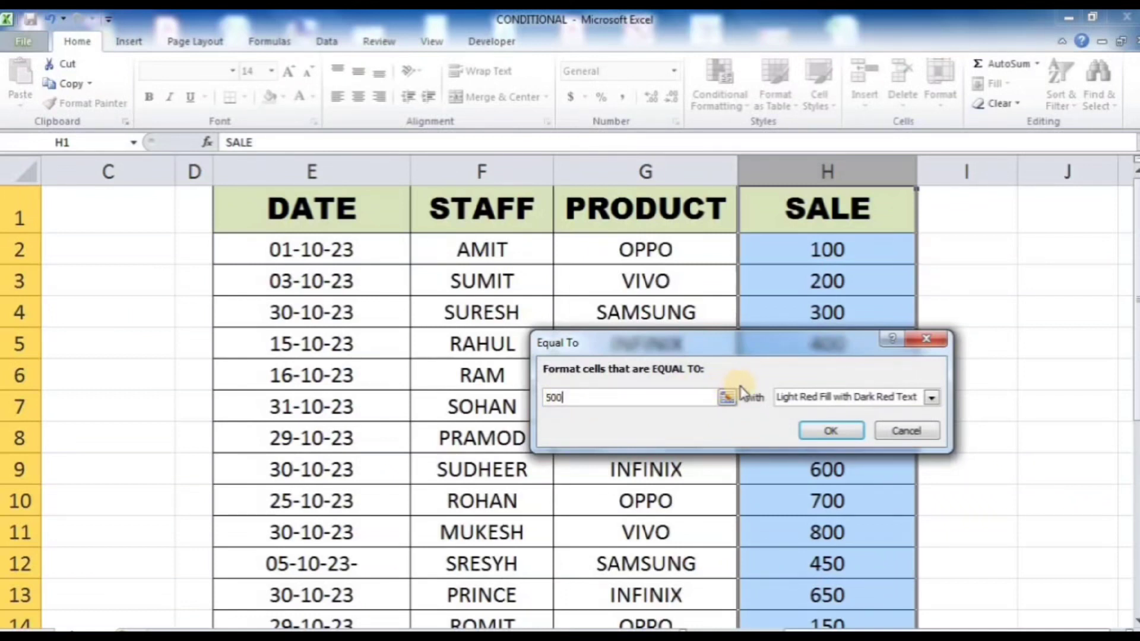
- Give the Equal To 500 rule a custom yellow background fill and apply it to the SALE column
left_click(931, 397)
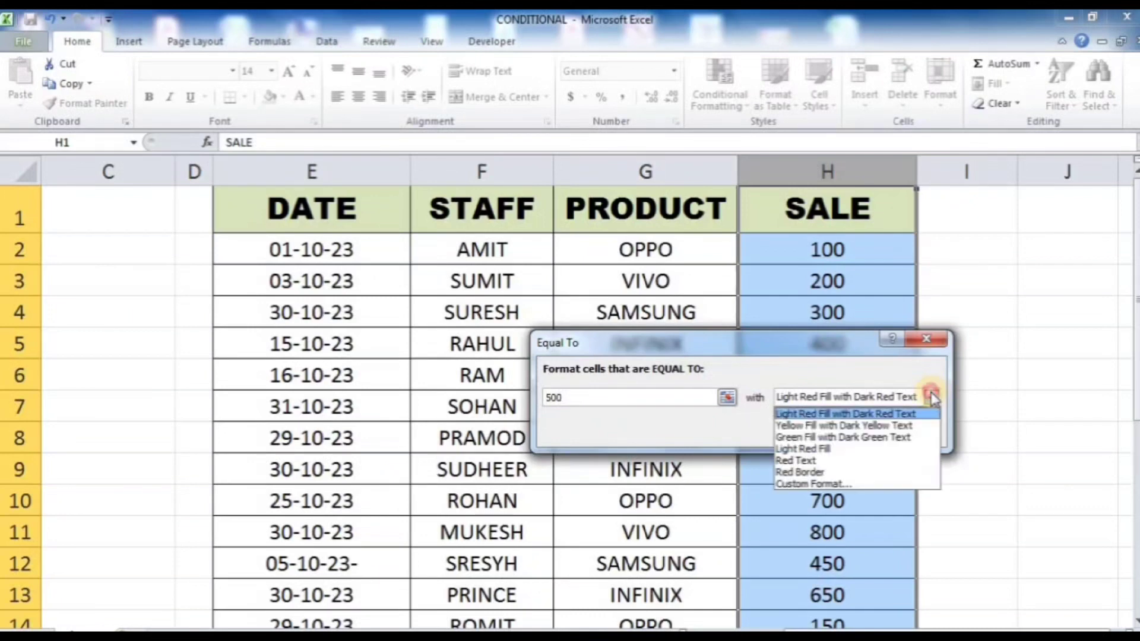
left_click(812, 484)
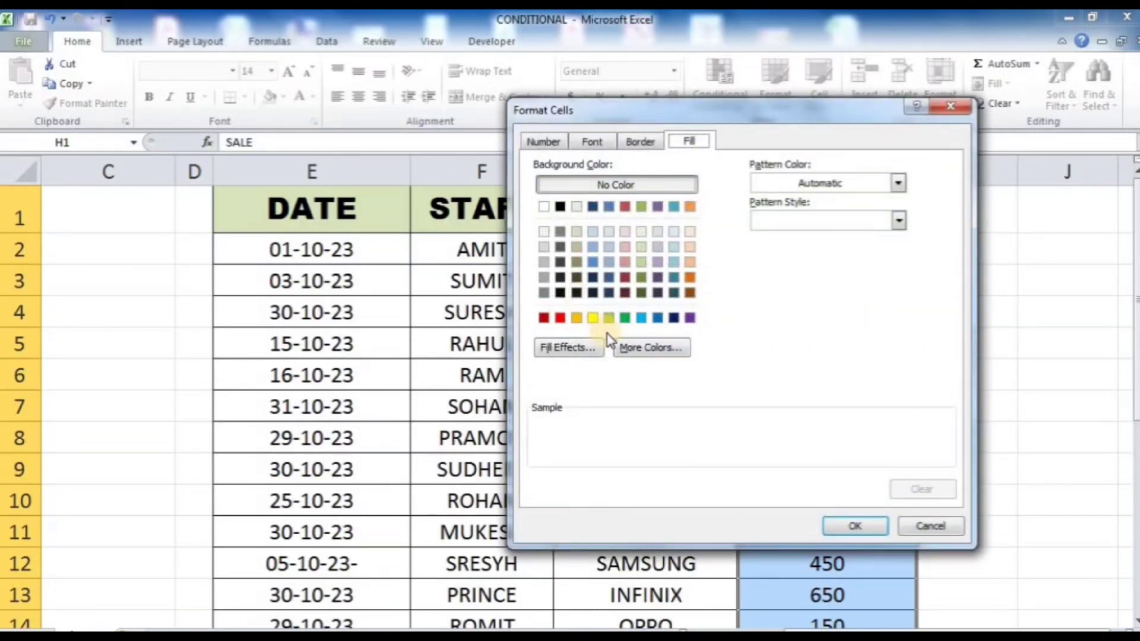
left_click(594, 319)
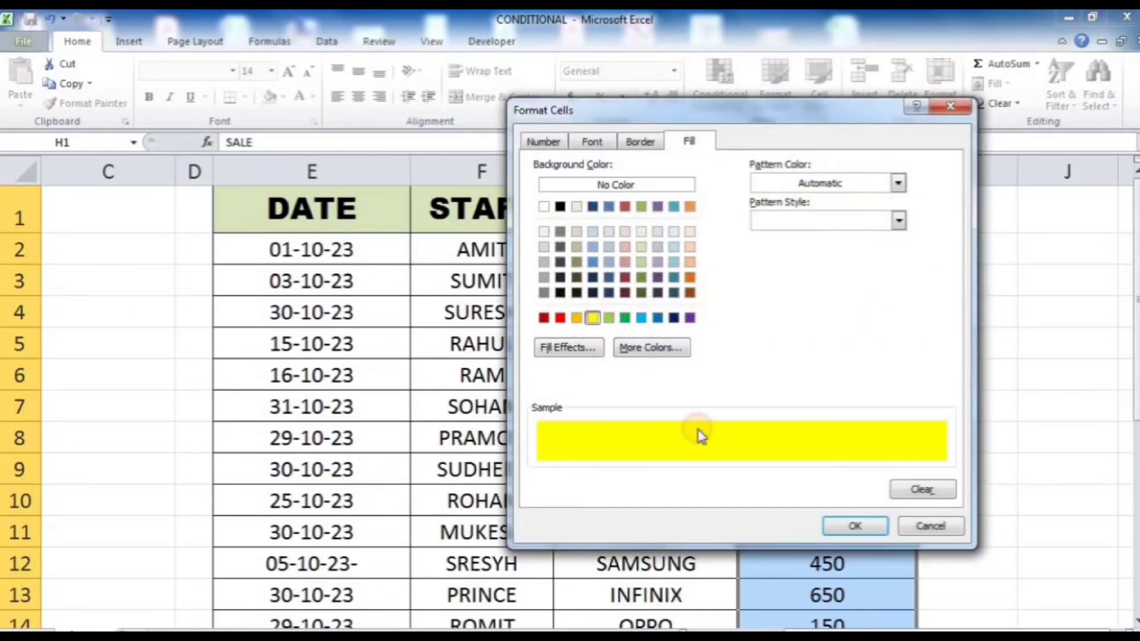
left_click(849, 526)
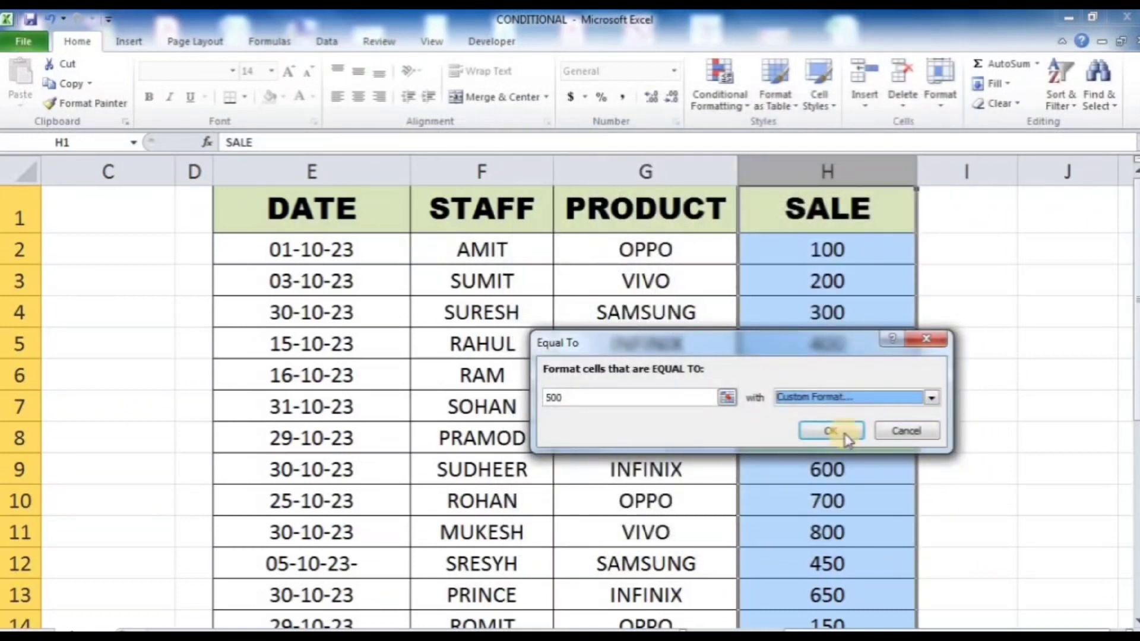
left_click(828, 428)
left_click(1013, 396)
scroll(1012, 396, "down", 2)
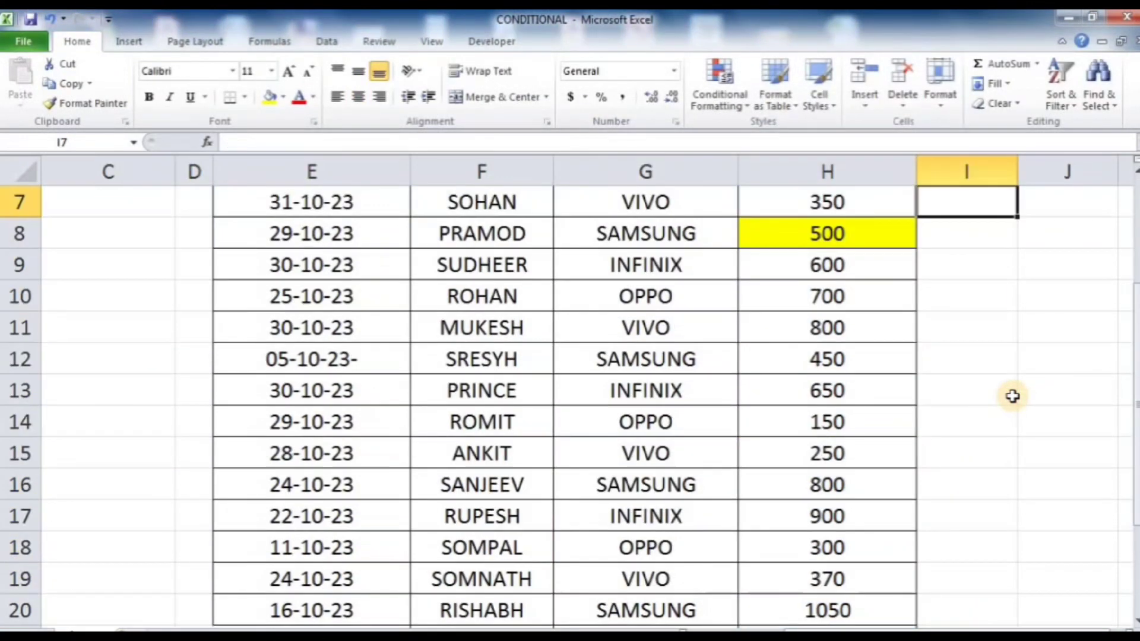
- Clear the Equal To conditional formatting rule from the whole SALE column
scroll(849, 444, "up", 2)
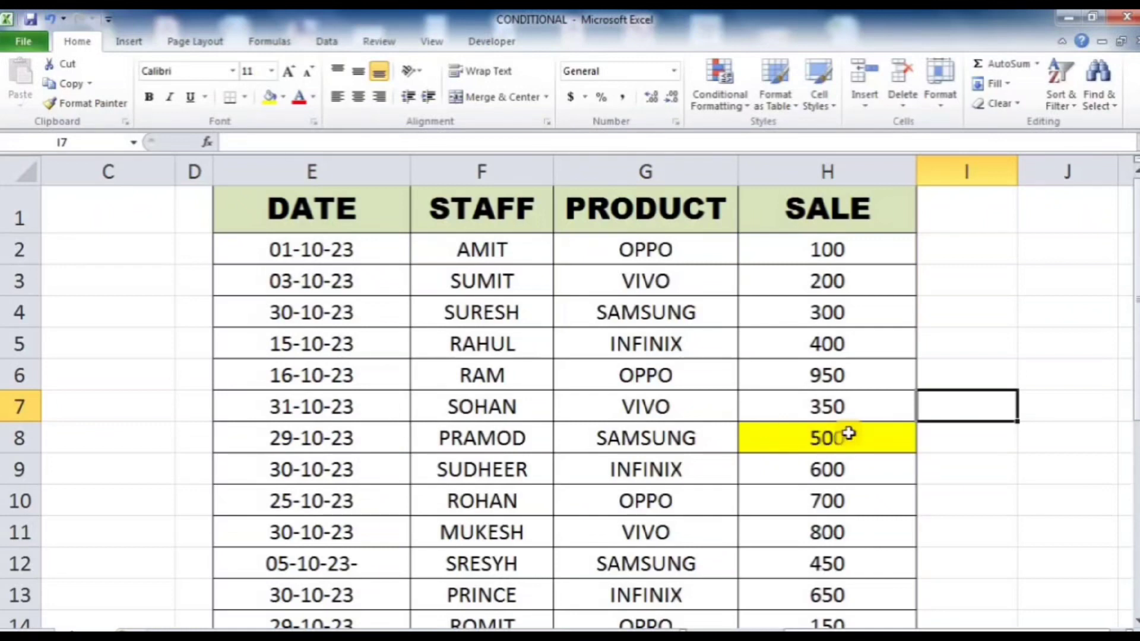
scroll(869, 434, "down", 4)
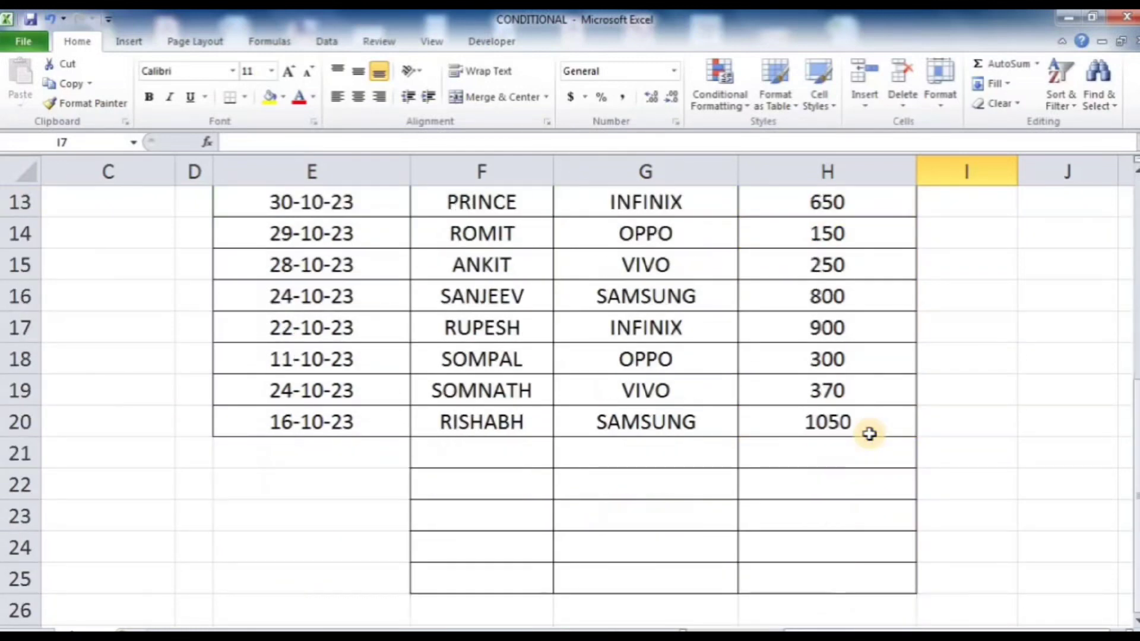
scroll(869, 434, "up", 4)
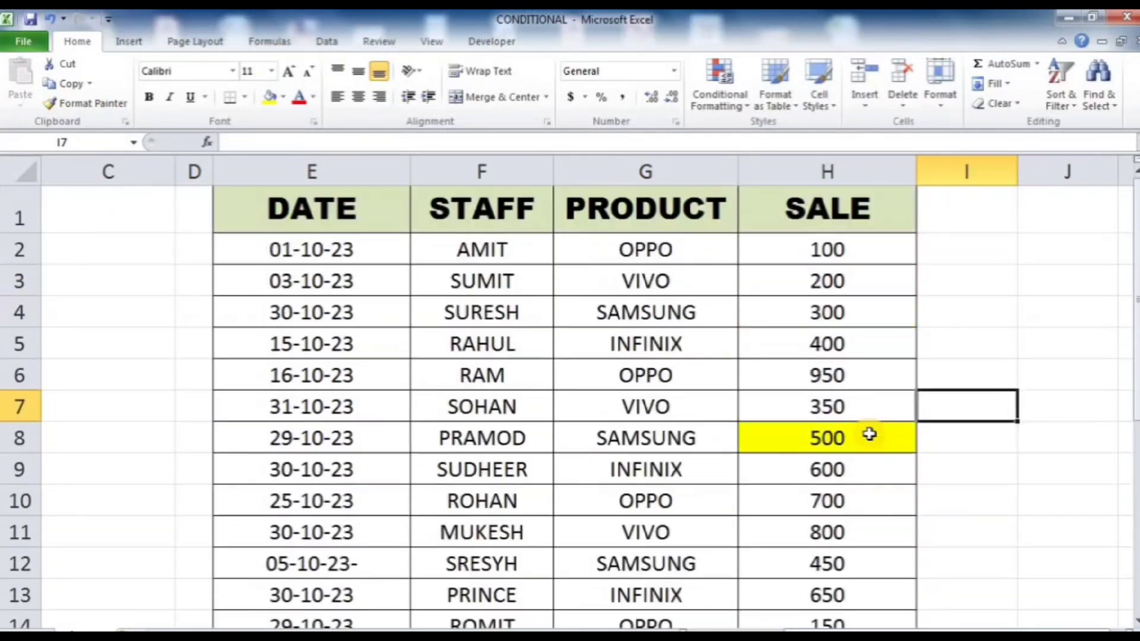
left_click(868, 173)
left_click(725, 106)
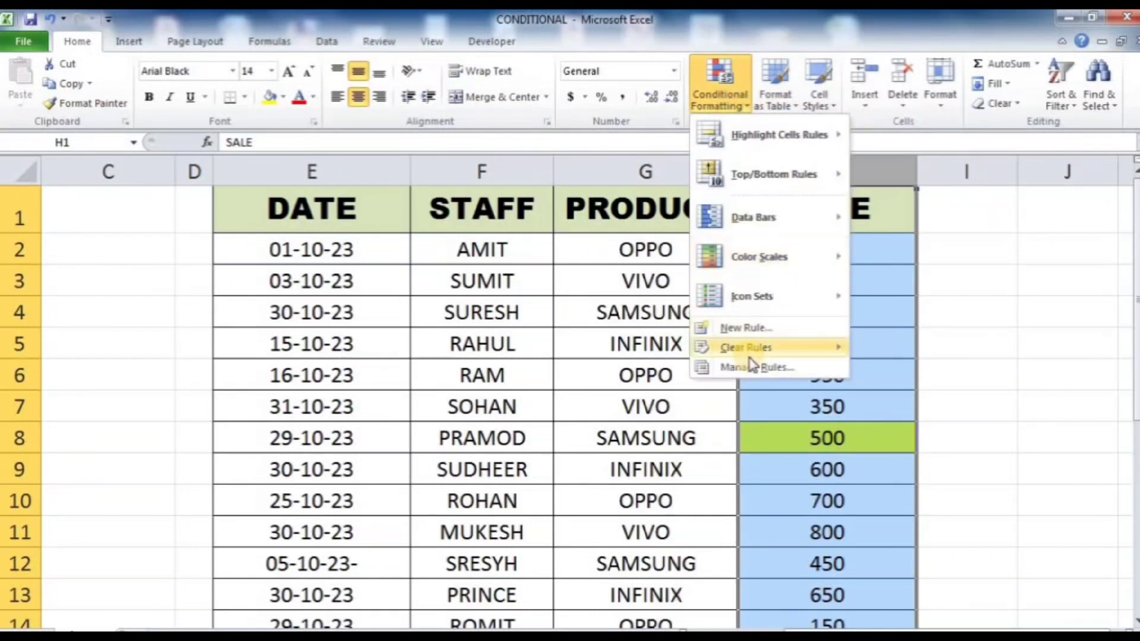
mouse_move(742, 350)
left_click(895, 355)
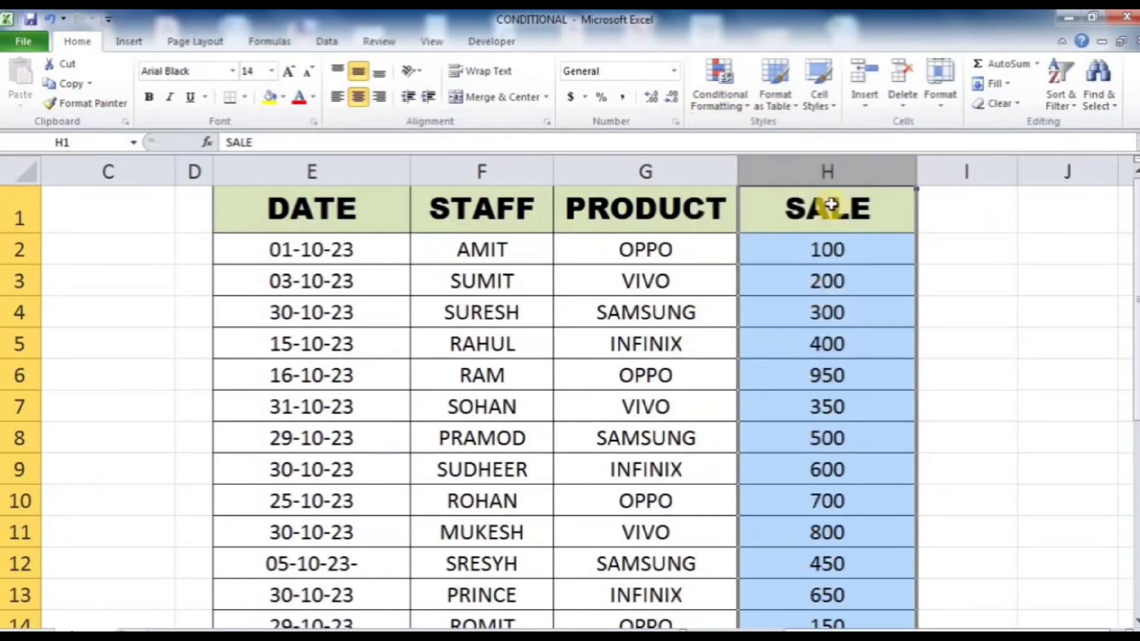
left_click(722, 101)
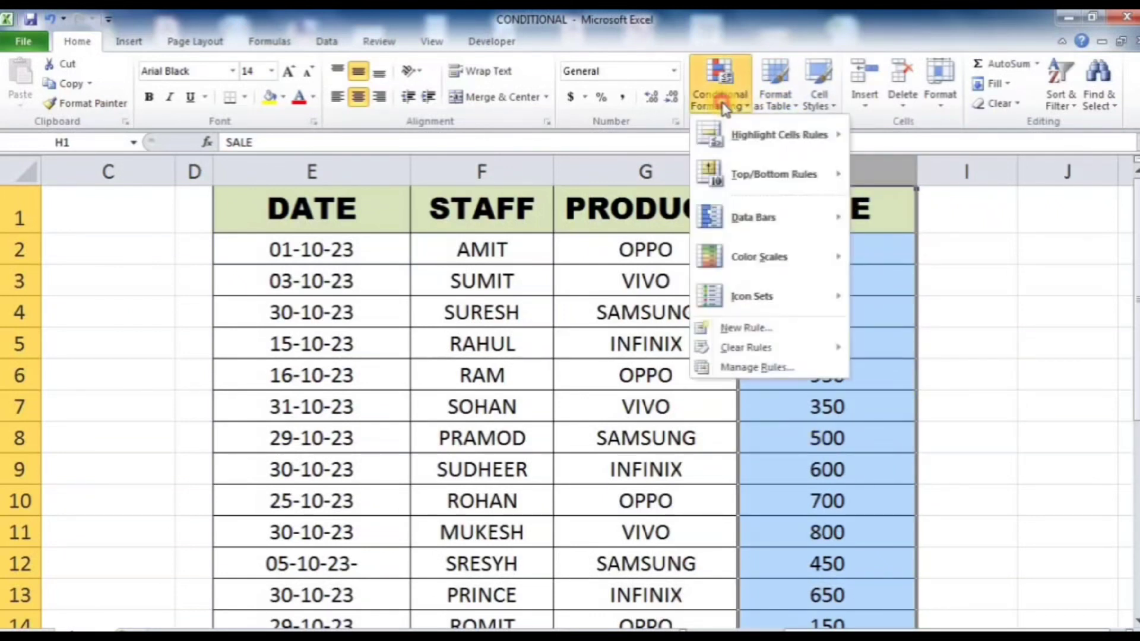
mouse_move(790, 135)
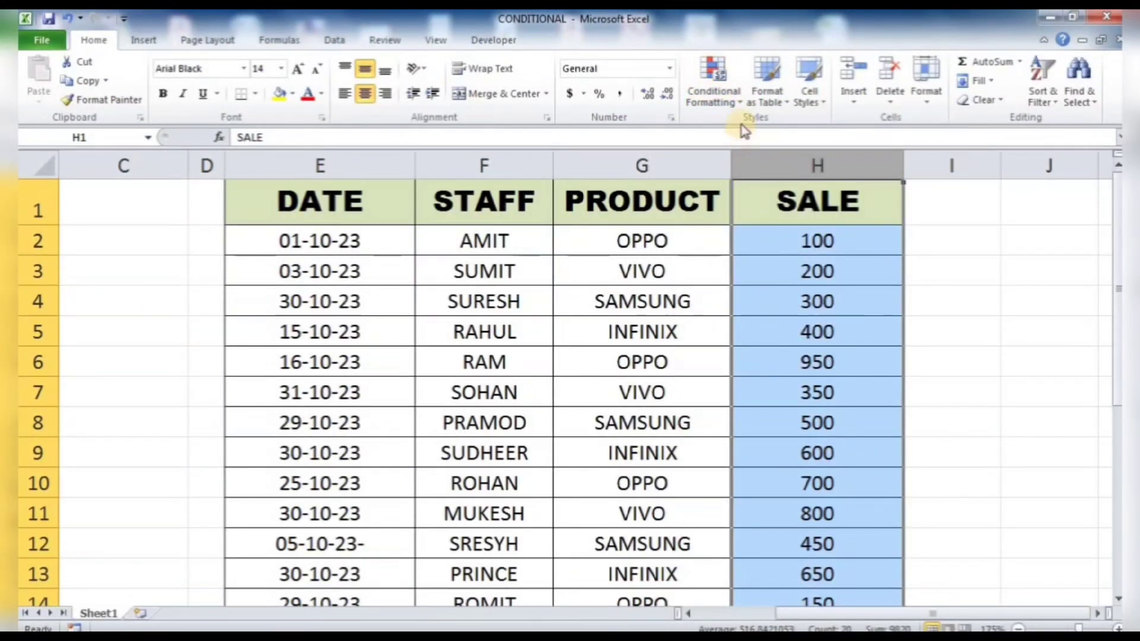
left_click(722, 92)
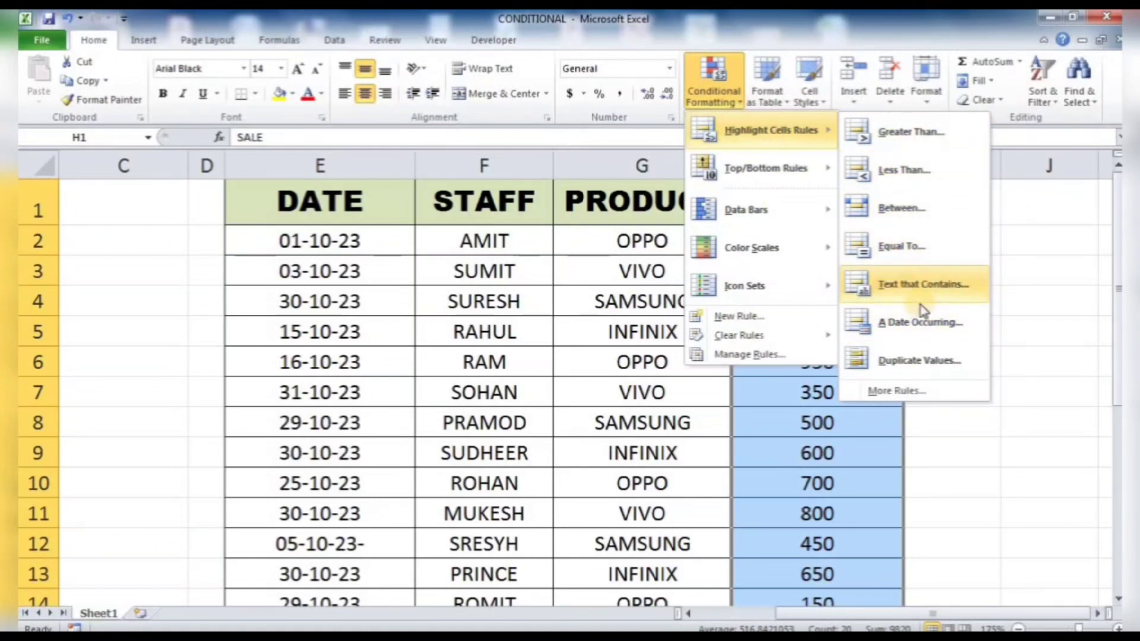
left_click(921, 438)
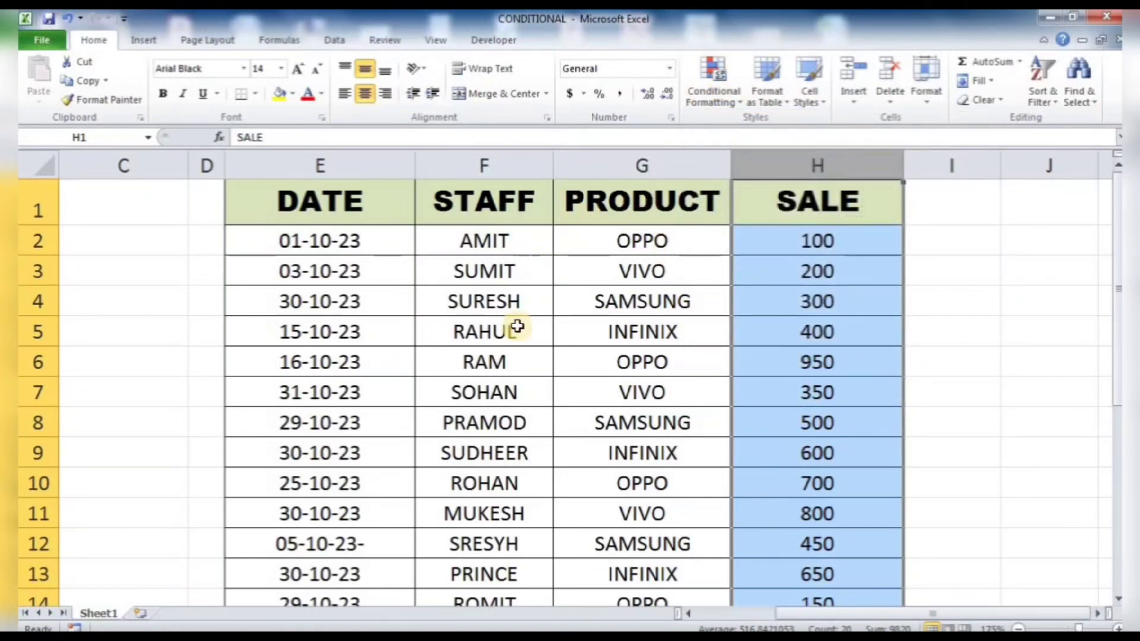
- Highlight the PRODUCT column cells containing the text OPPO using a Text That Contains rule with Light Red Fill with Dark Red Text
left_click(681, 239)
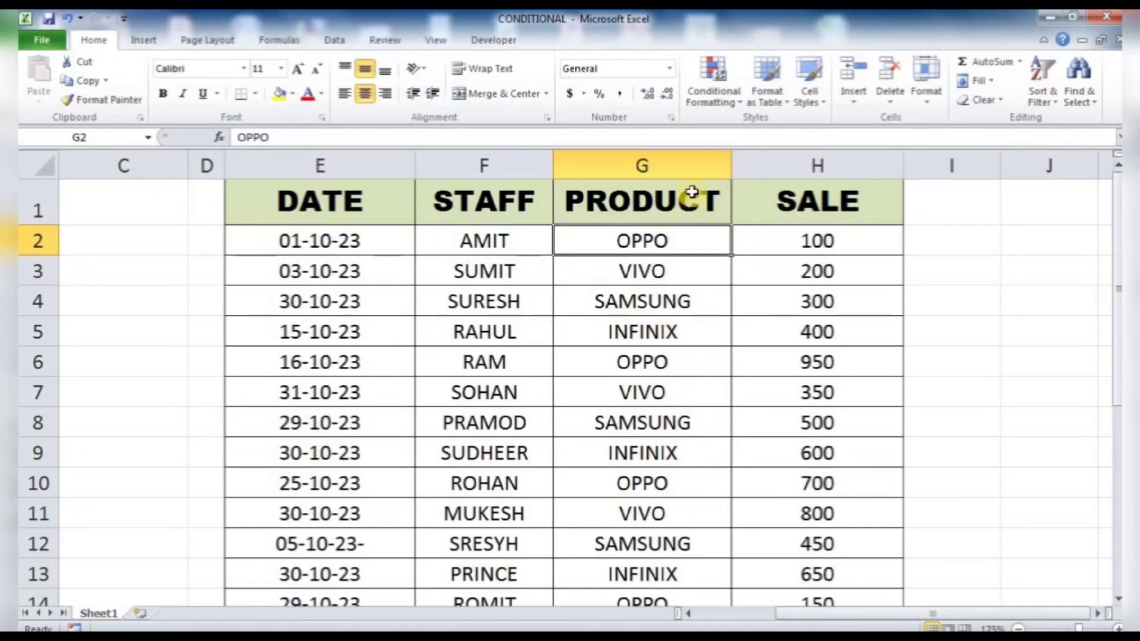
left_click(664, 164)
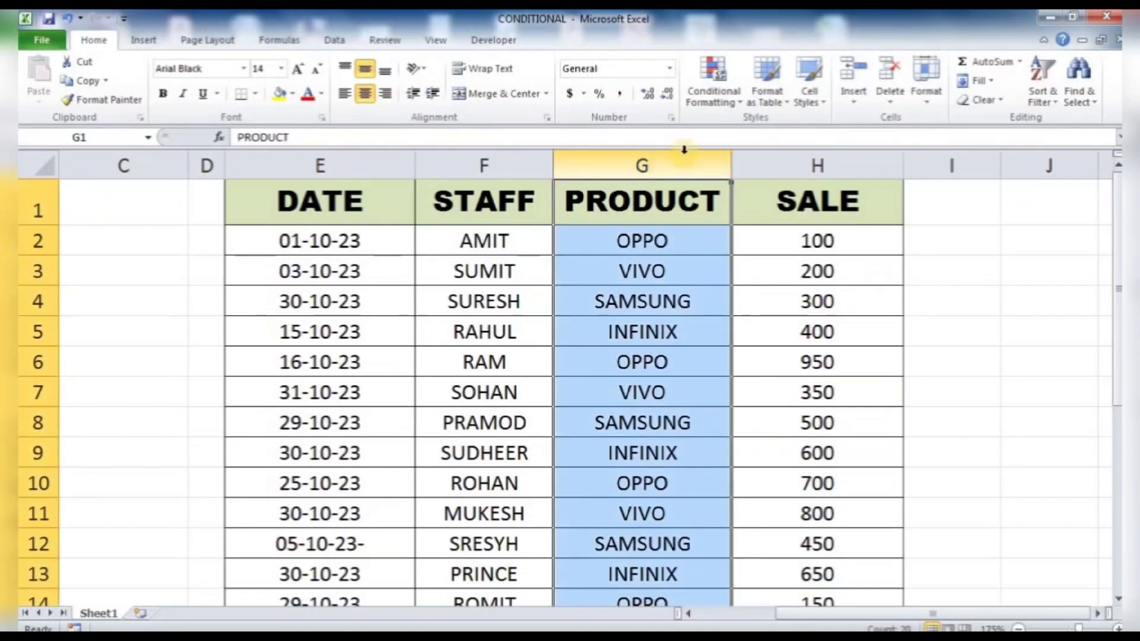
left_click(733, 113)
mouse_move(740, 140)
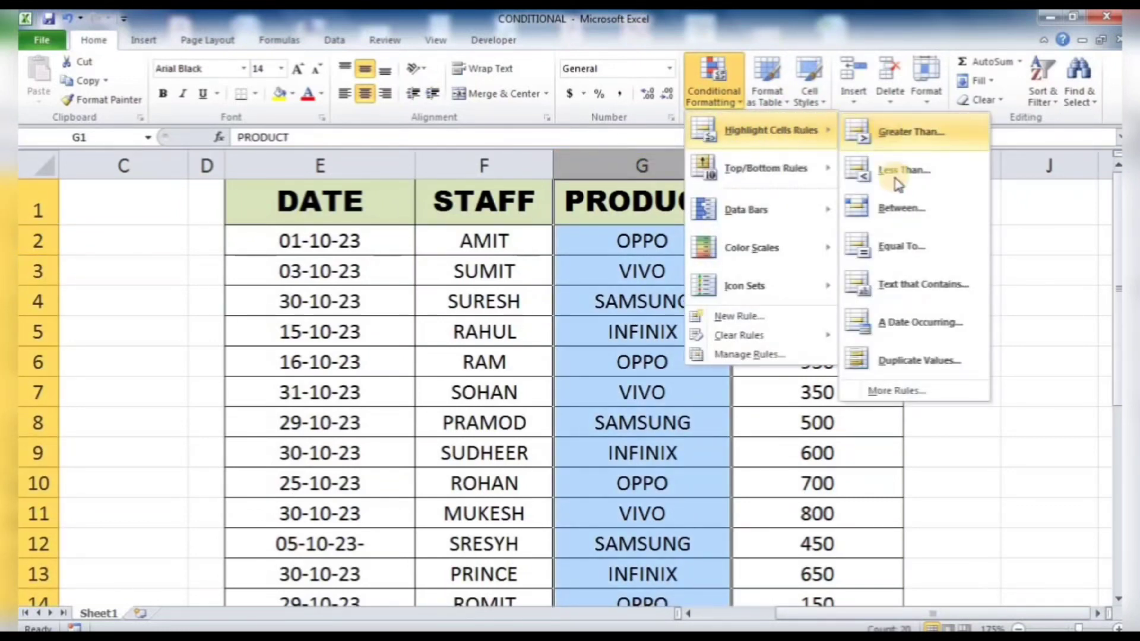
left_click(906, 291)
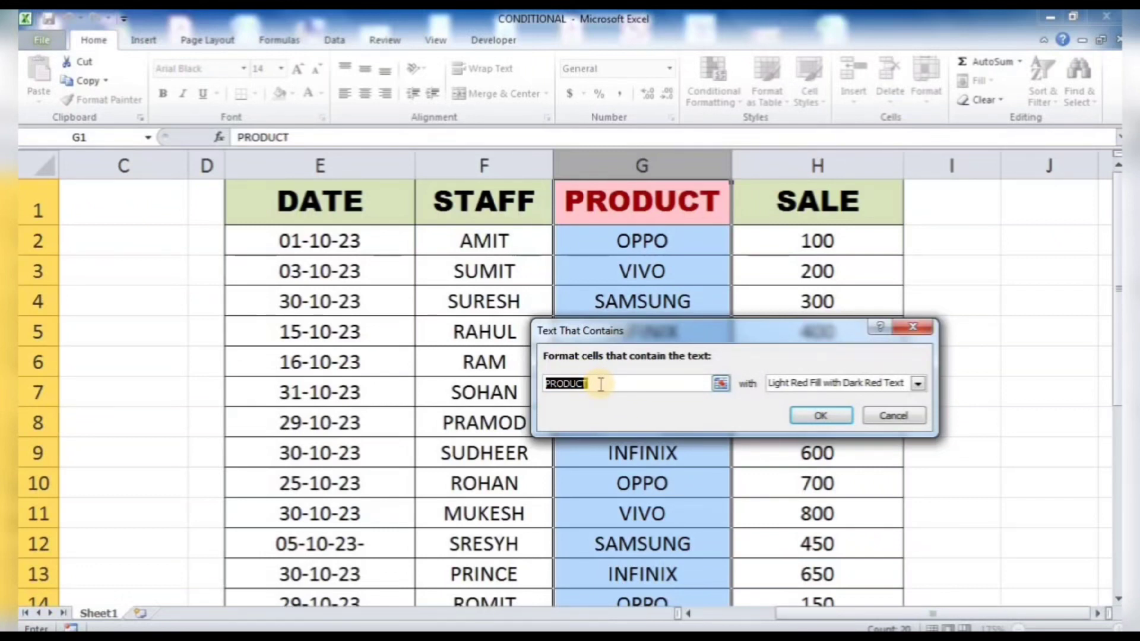
type("OPPO")
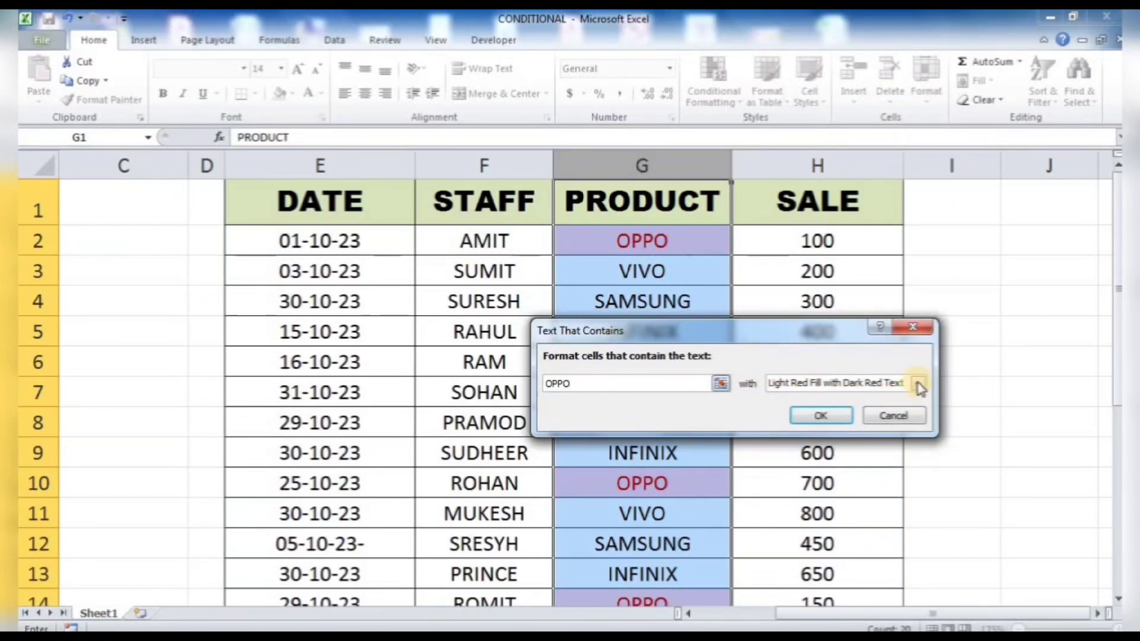
left_click(821, 416)
left_click(824, 422)
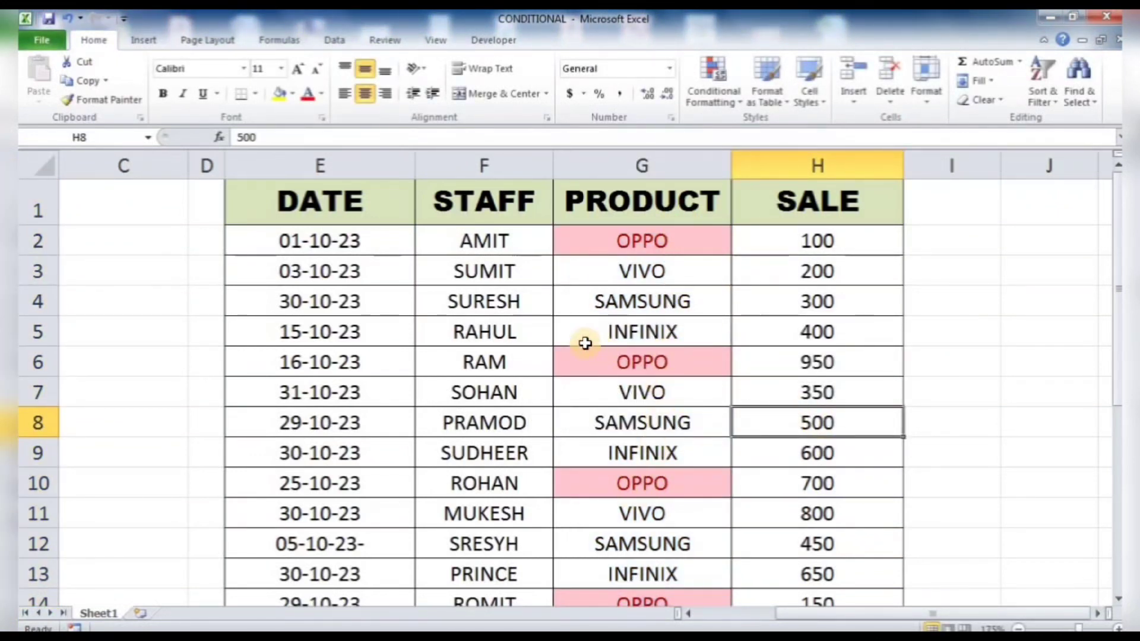
- Check the OPPO highlighting down to the table's last row and clear the rule from the whole PRODUCT column
scroll(668, 319, "down", 2)
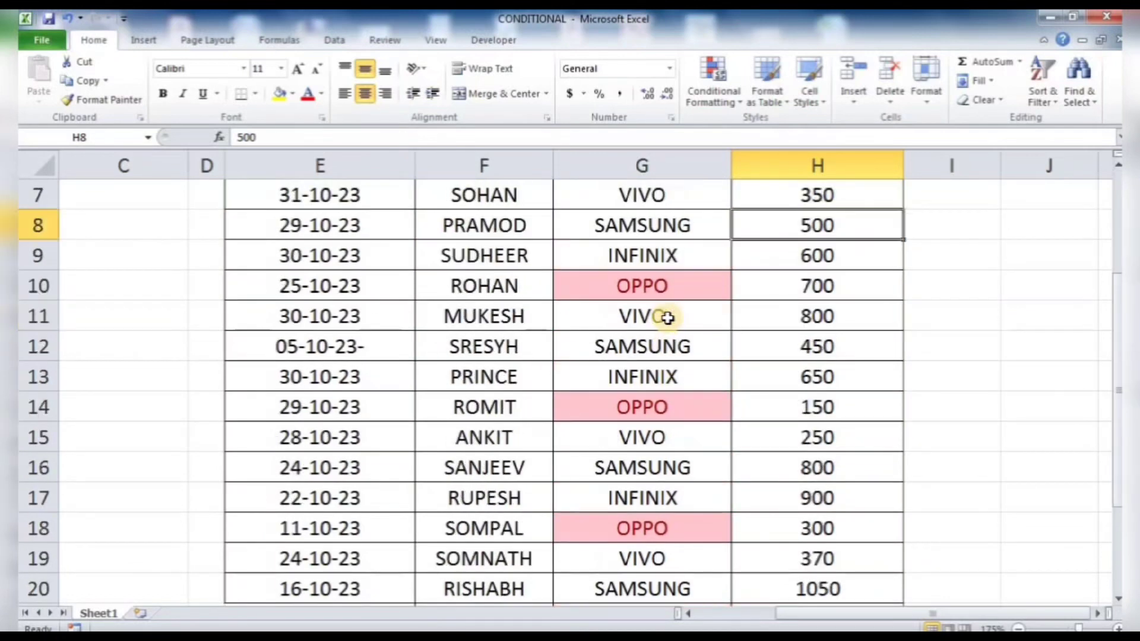
scroll(668, 319, "down", 2)
scroll(668, 319, "up", 4)
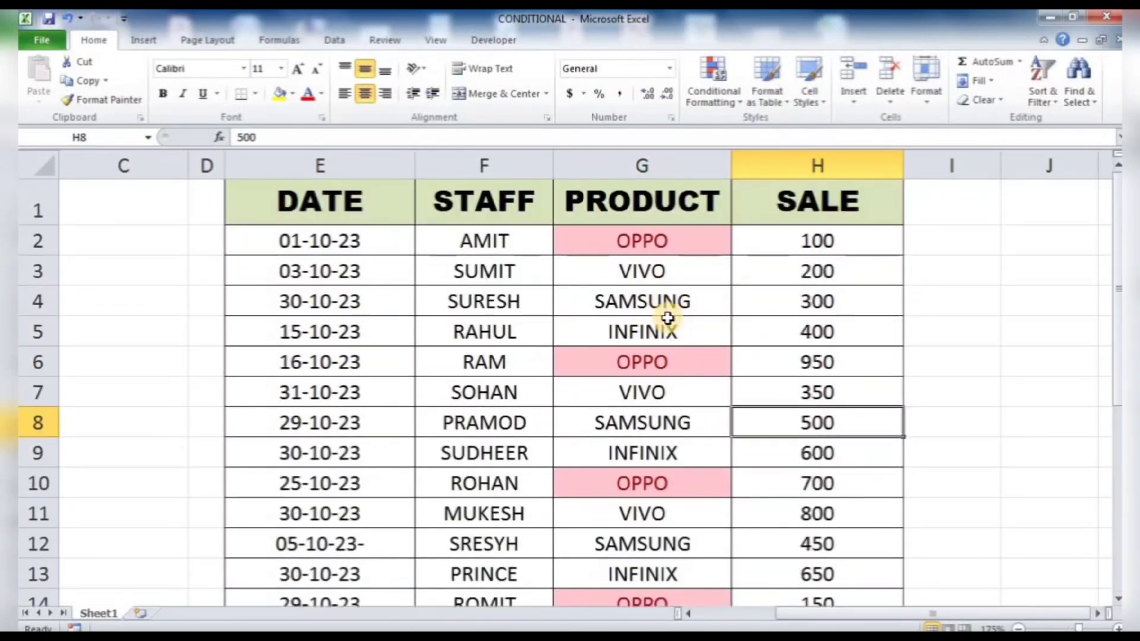
left_click(681, 165)
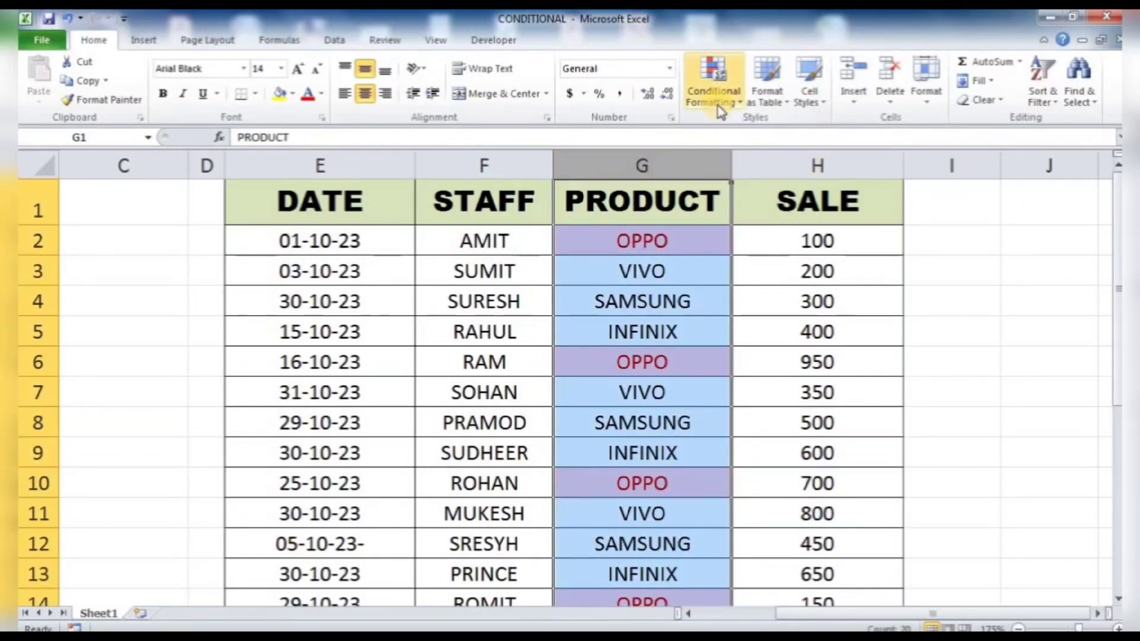
left_click(739, 105)
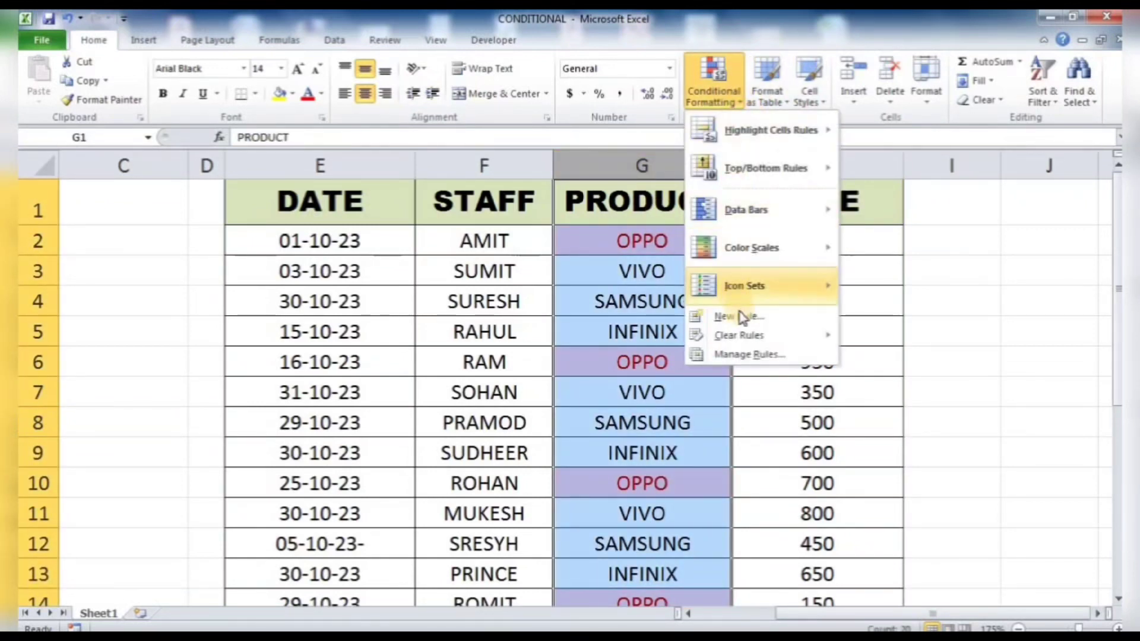
mouse_move(749, 335)
left_click(934, 337)
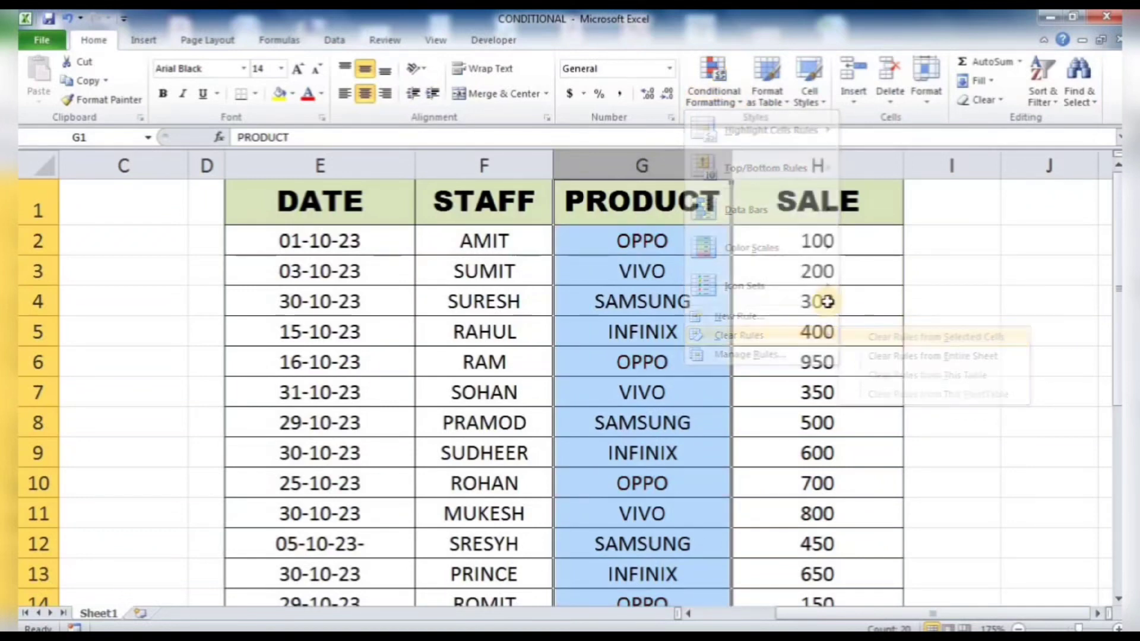
left_click(682, 240)
left_click(730, 104)
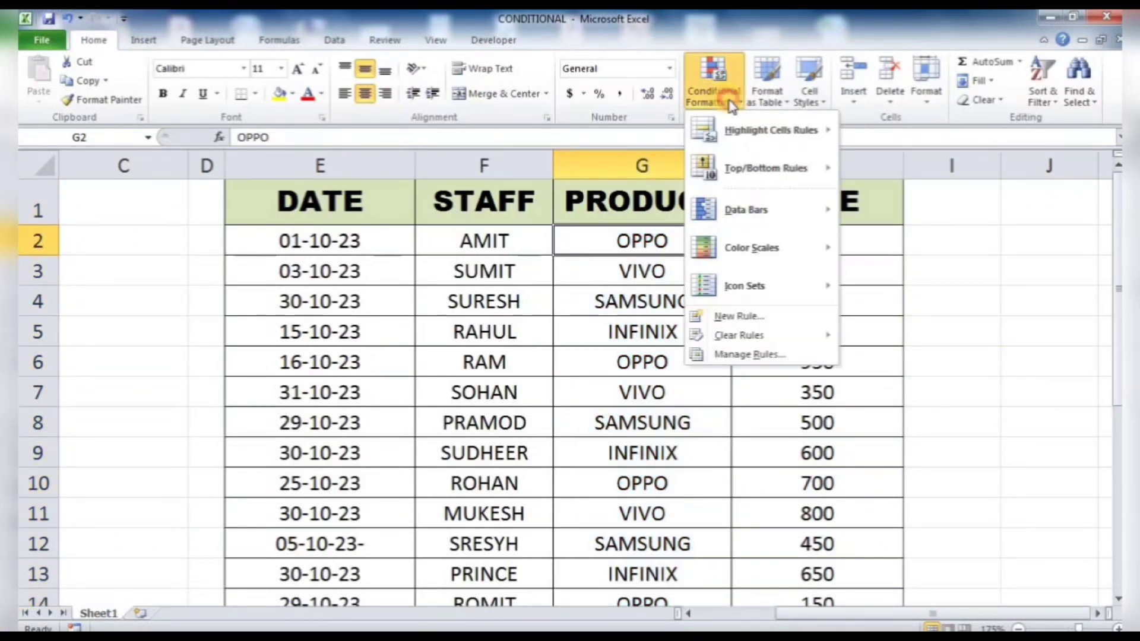
mouse_move(766, 131)
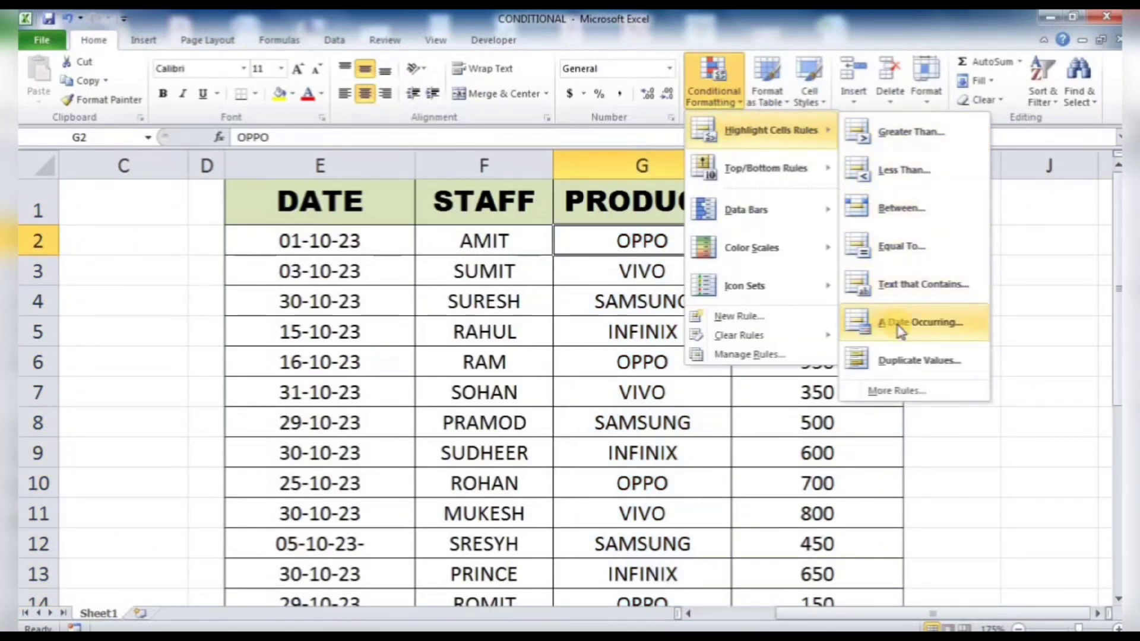
left_click(622, 361)
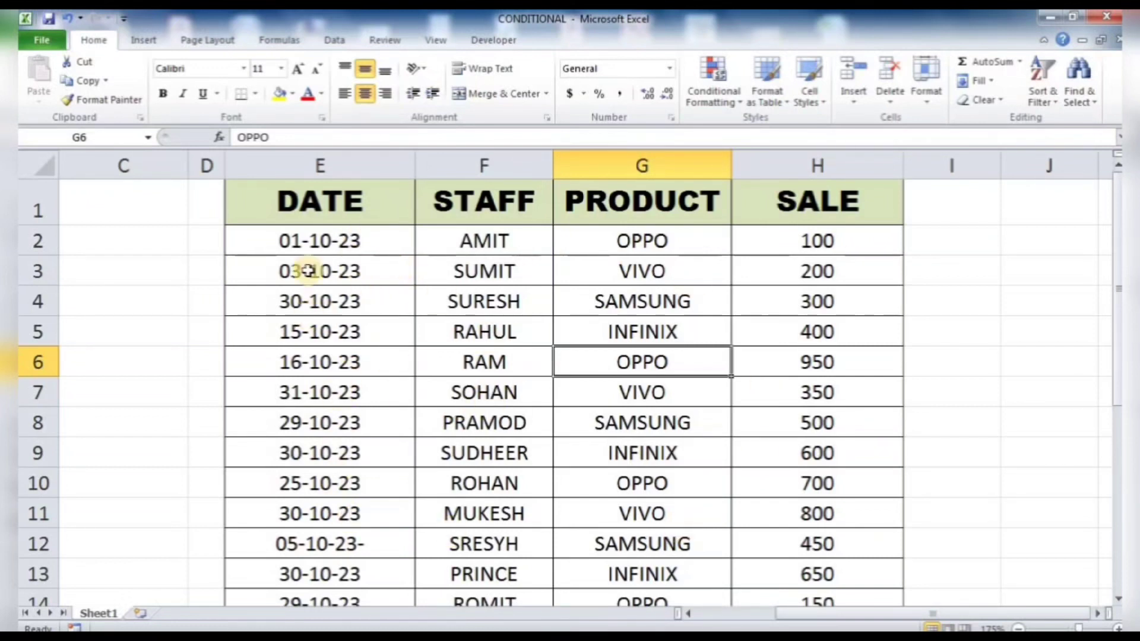
- Highlight yesterday's dates in the DATE column using an A Date Occurring rule with a custom yellow background fill
left_click(354, 165)
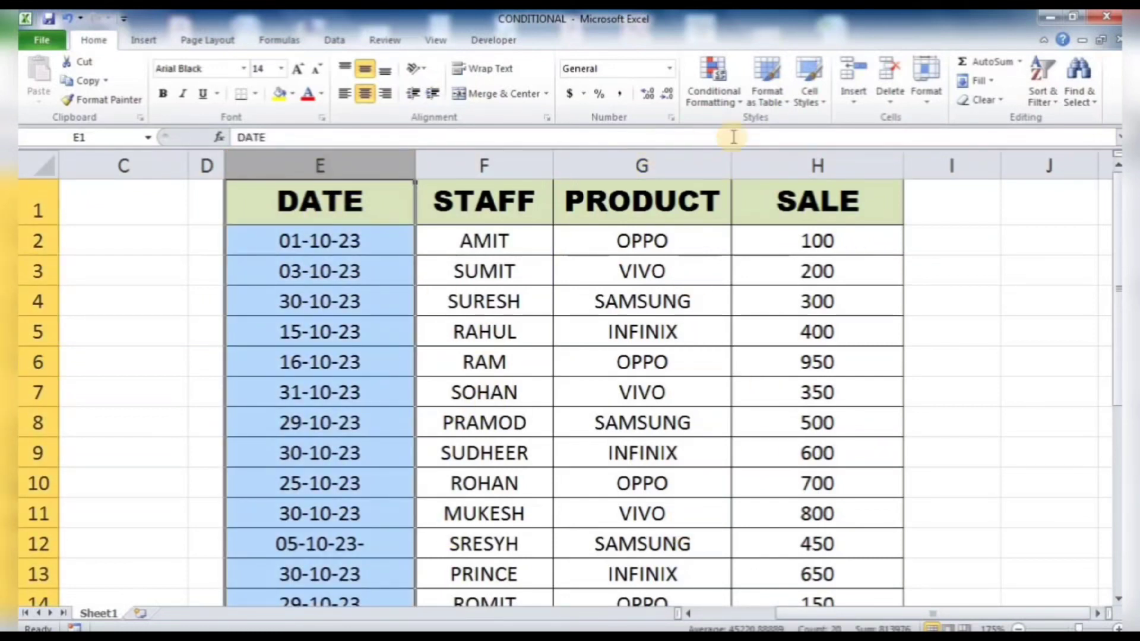
left_click(735, 99)
mouse_move(766, 130)
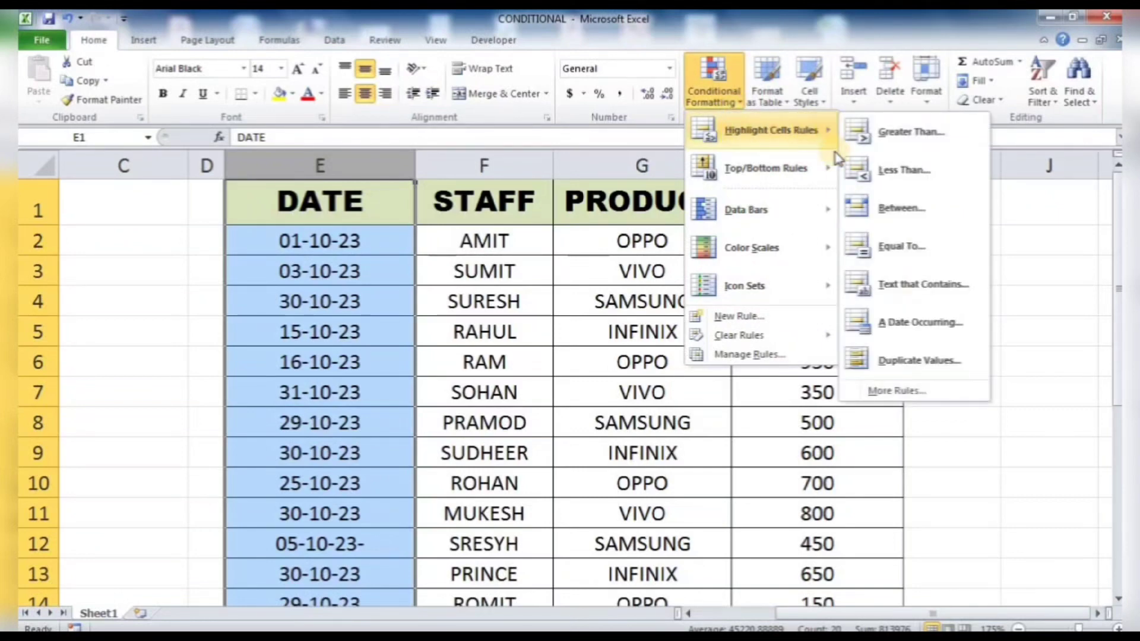
left_click(923, 324)
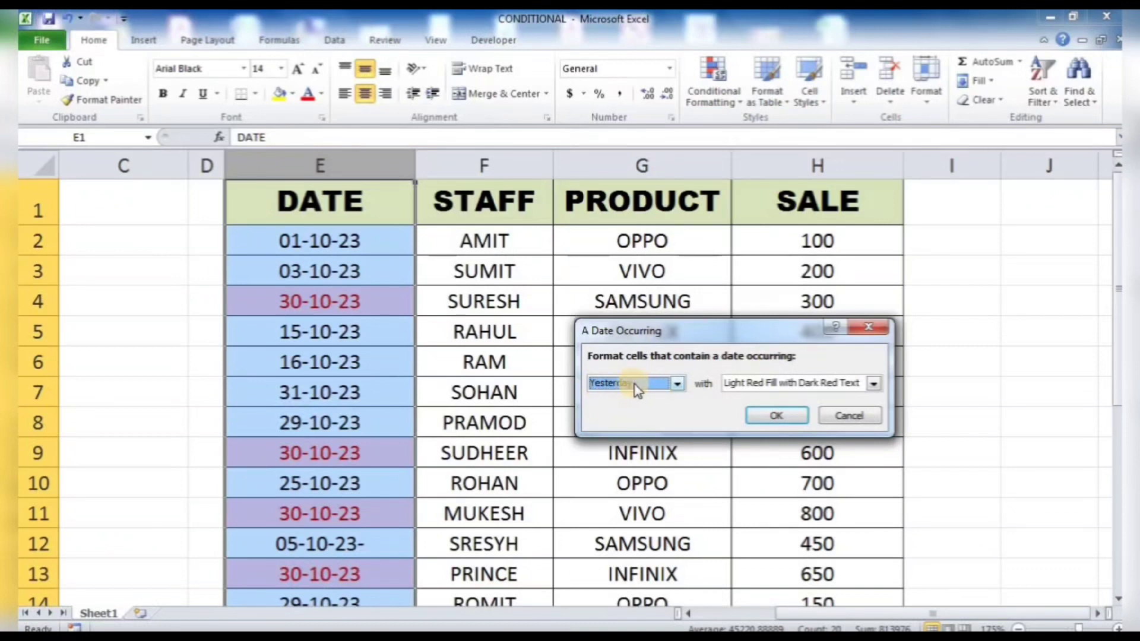
left_click(874, 385)
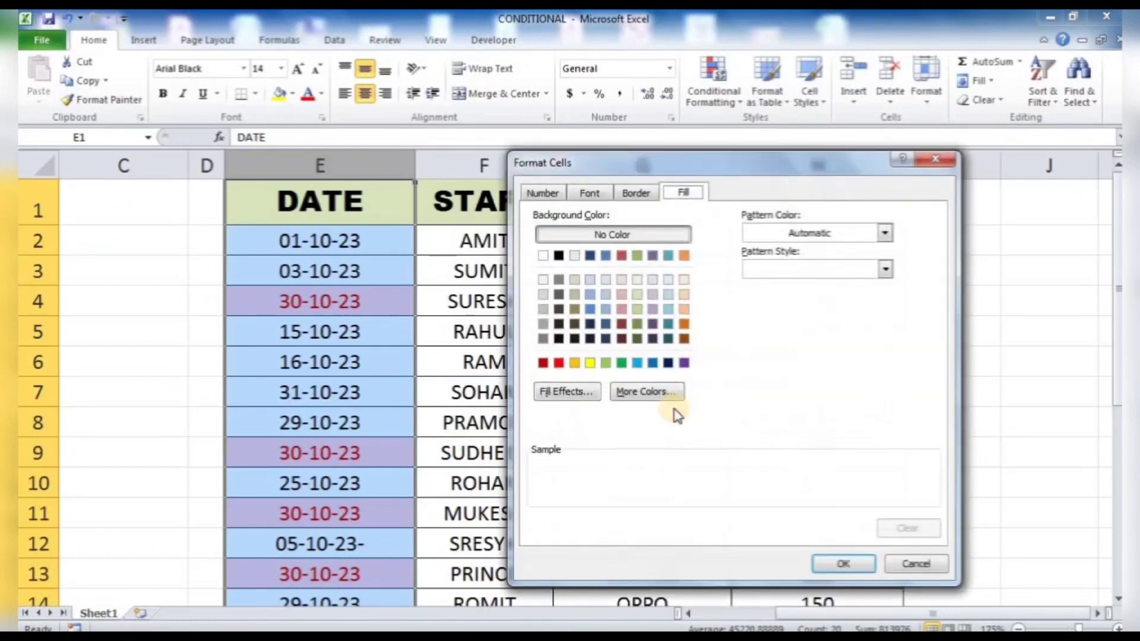
left_click(591, 364)
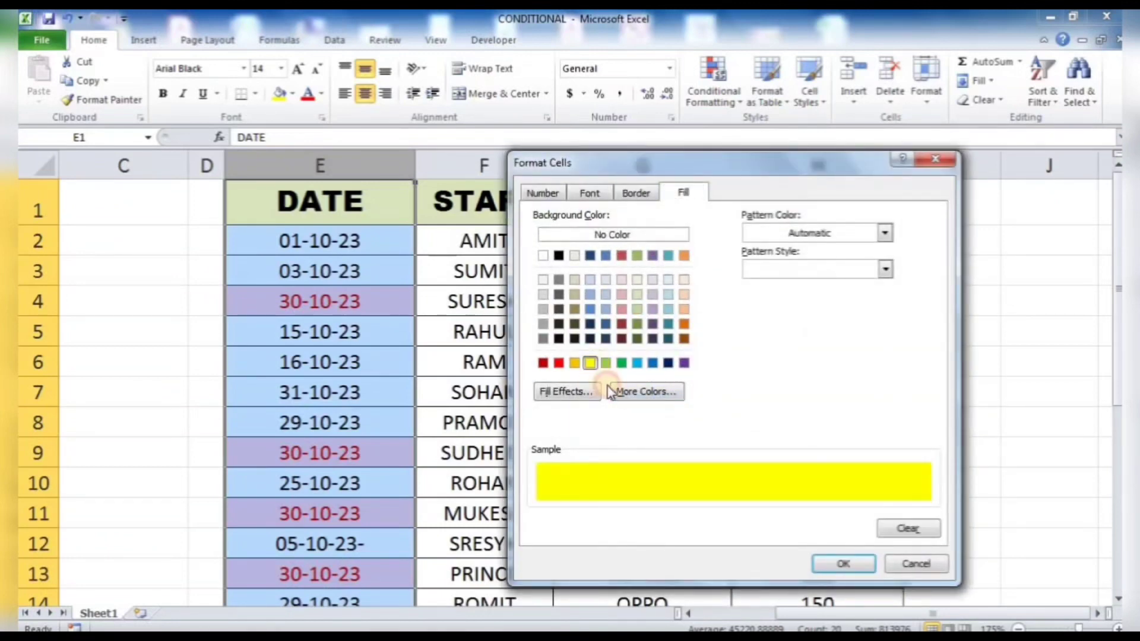
left_click(843, 565)
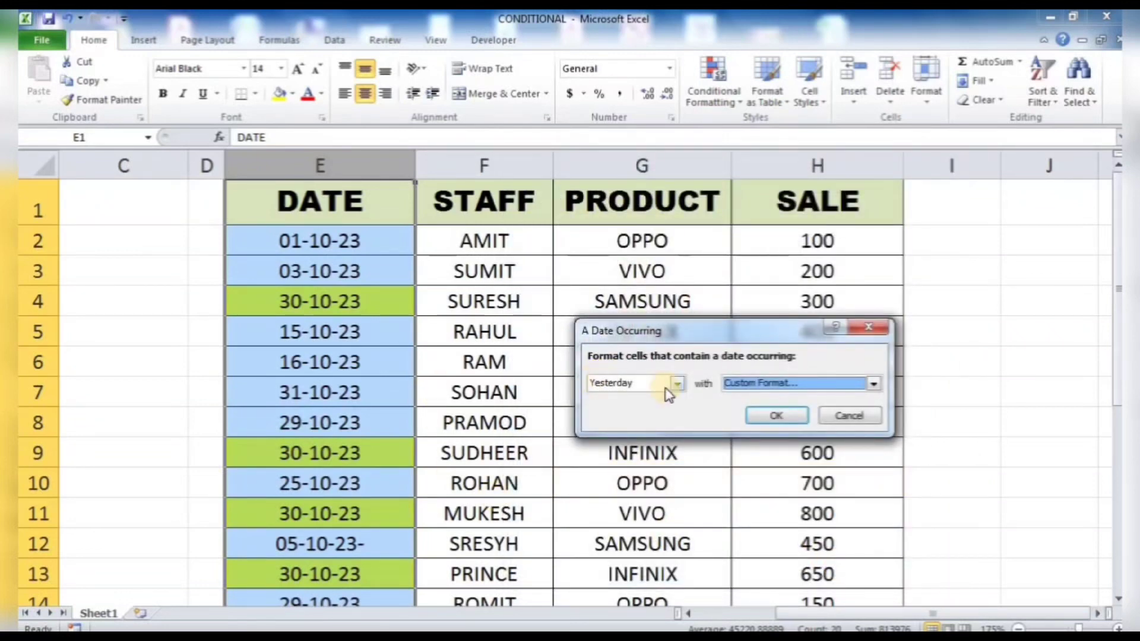
left_click(779, 419)
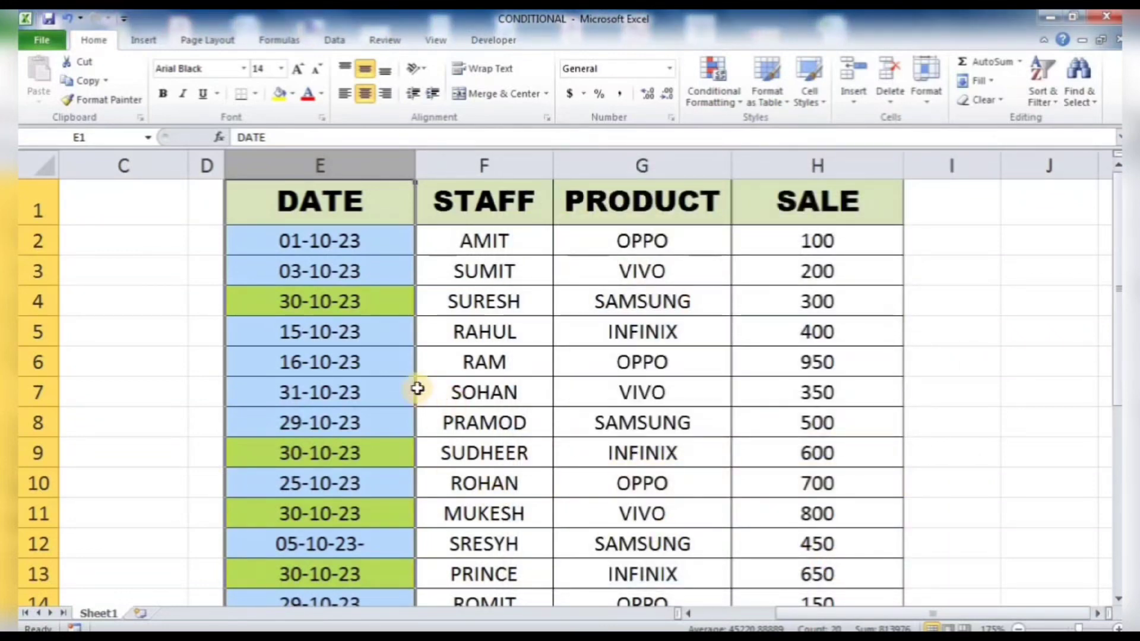
left_click(509, 383)
- Check the date highlighting down to the table's last row and clear the rule from the whole DATE column
scroll(415, 302, "down", 2)
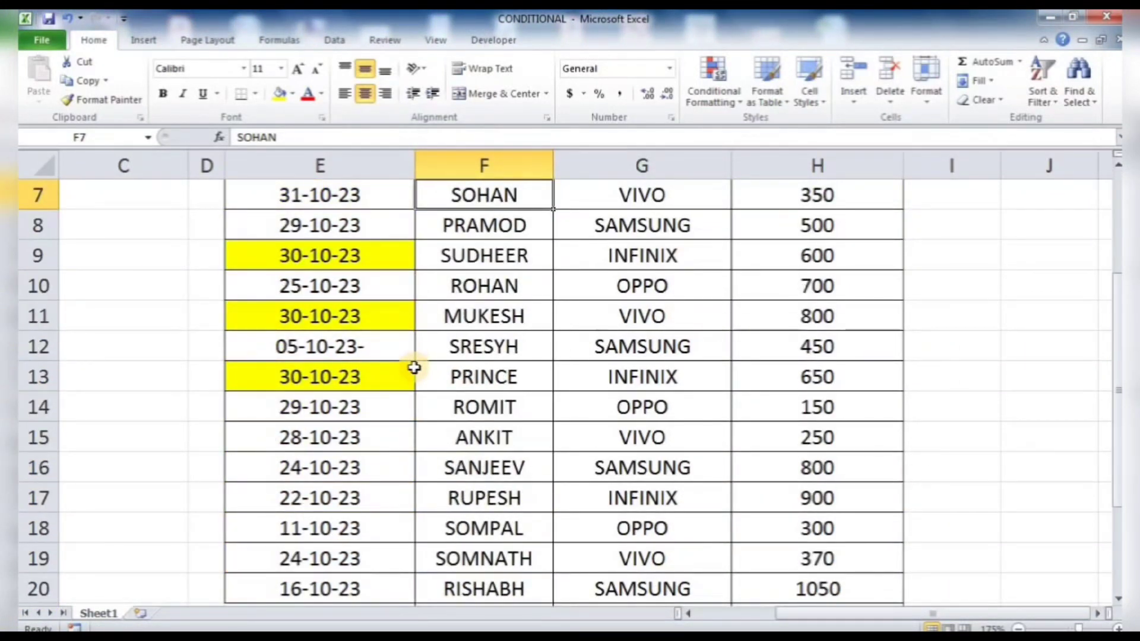
scroll(414, 368, "down", 2)
scroll(414, 365, "up", 4)
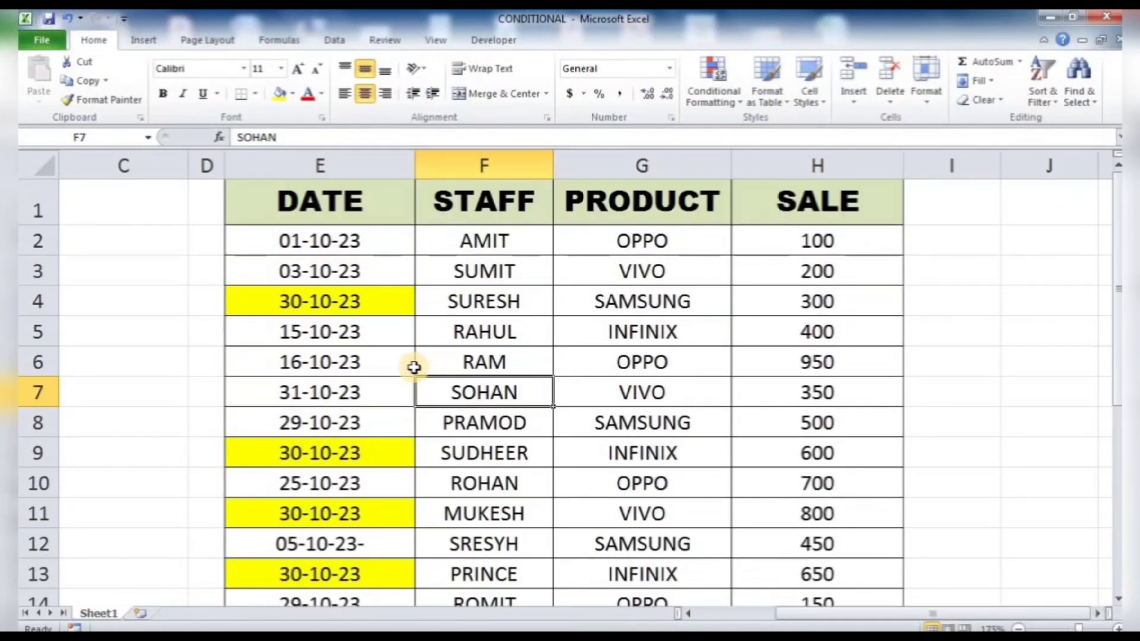
left_click(374, 166)
left_click(717, 90)
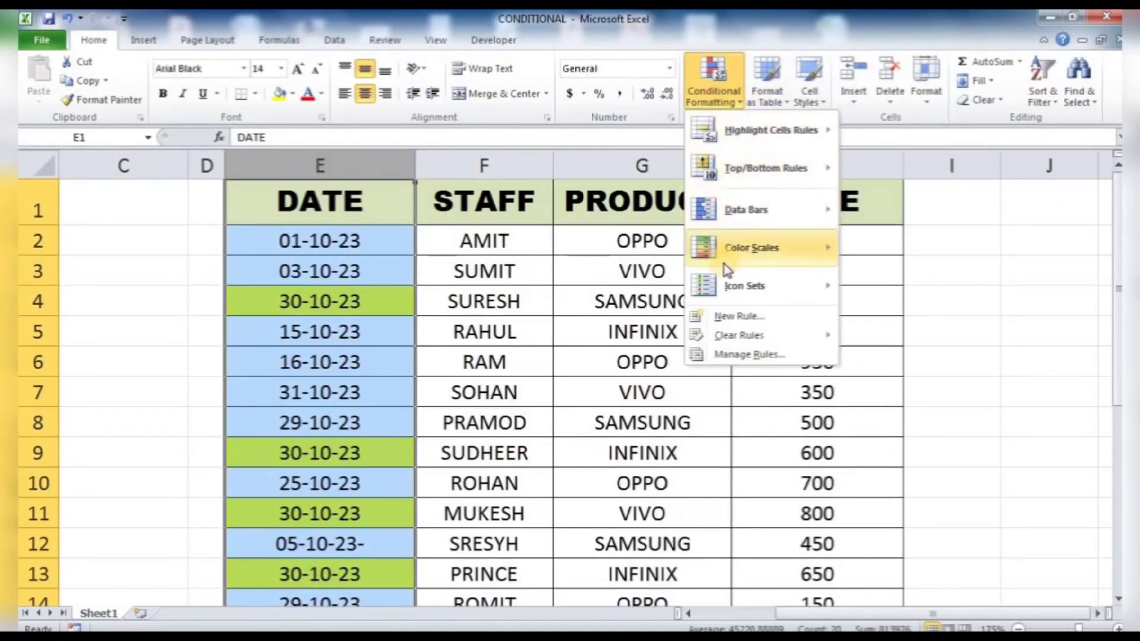
mouse_move(755, 334)
left_click(855, 335)
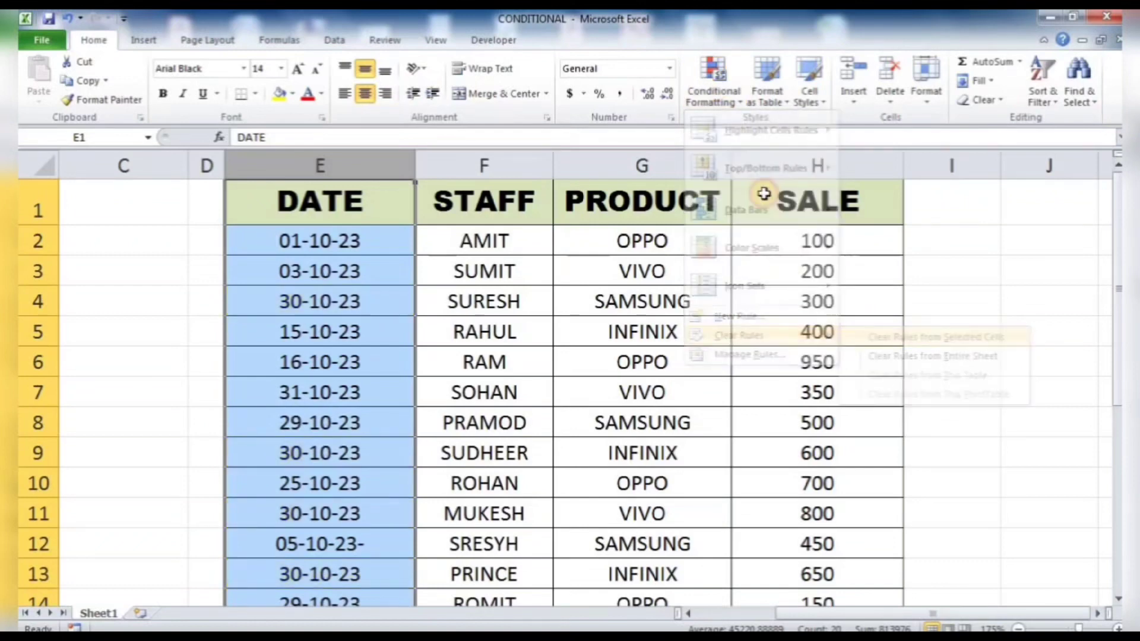
- Highlight the DATE column's dates in the last 7 days using an A Date Occurring rule with Light Red Fill with Dark Red Text
left_click(738, 102)
mouse_move(766, 130)
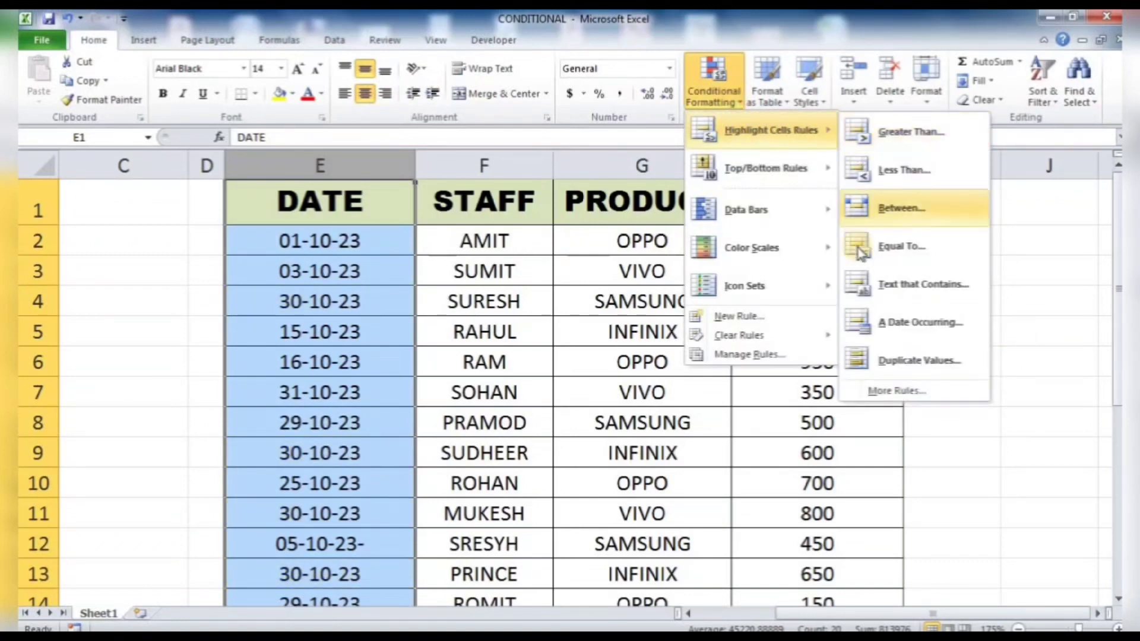
left_click(919, 332)
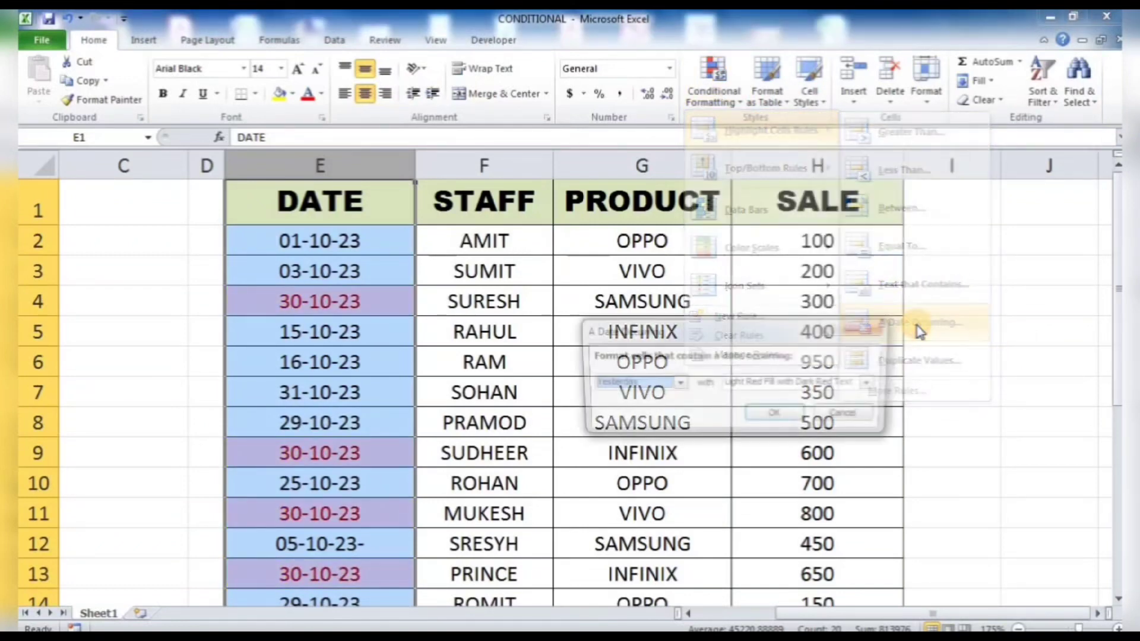
left_click(678, 384)
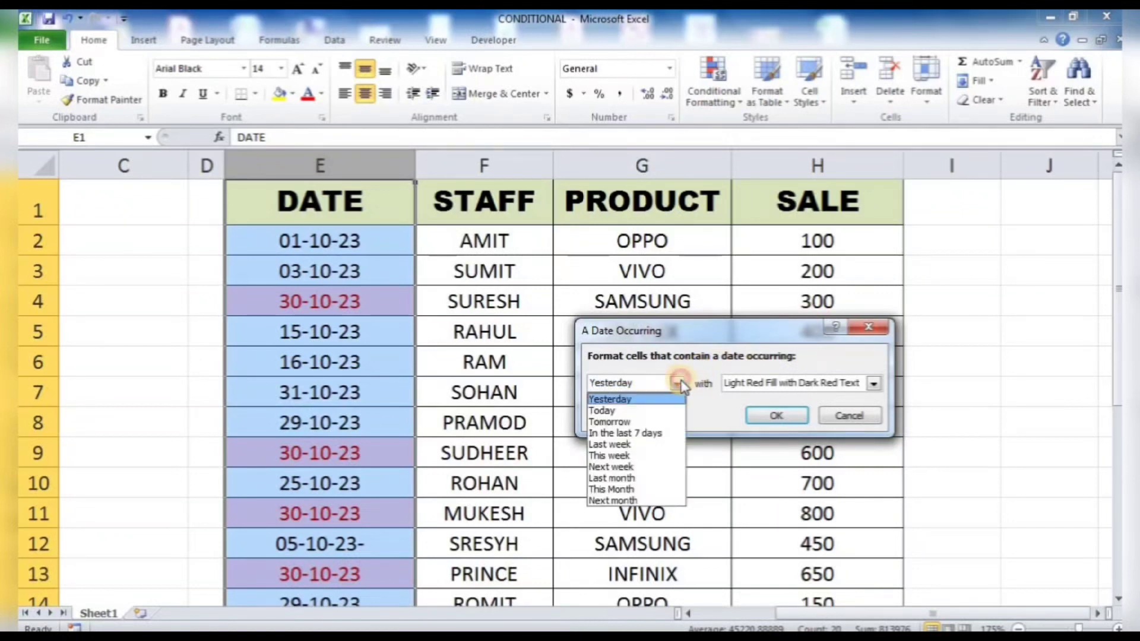
left_click(634, 434)
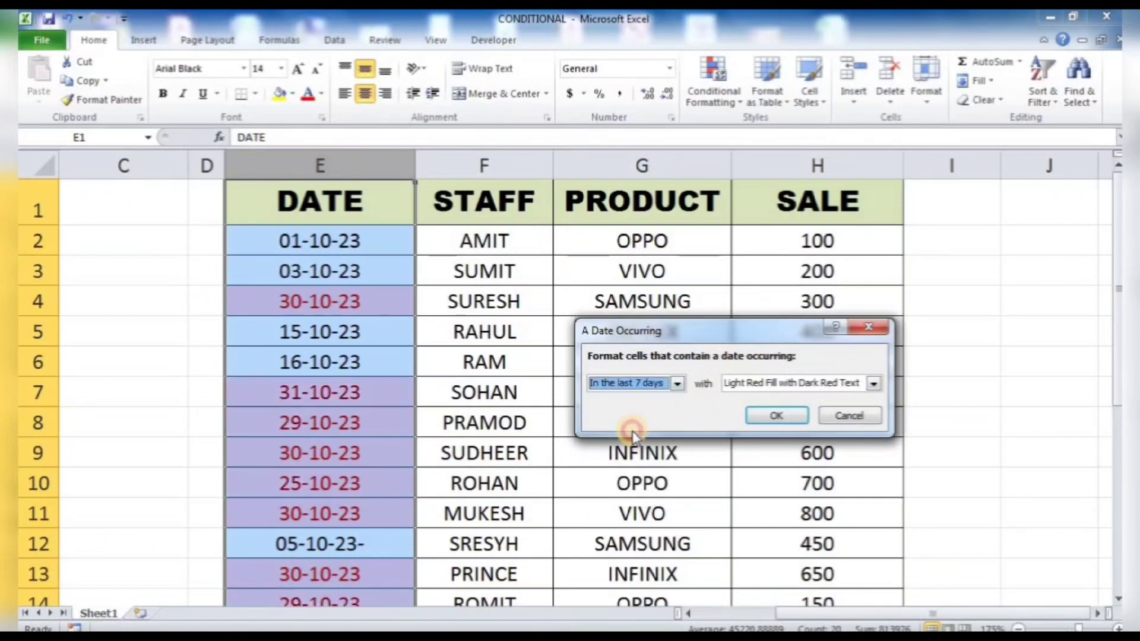
left_click(790, 420)
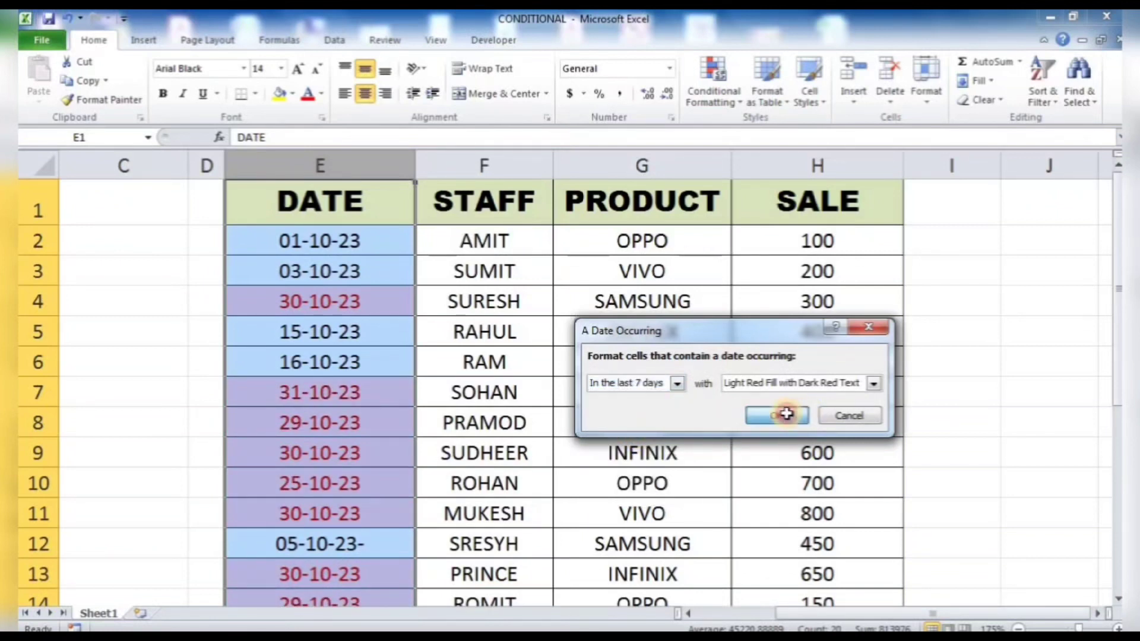
left_click(504, 415)
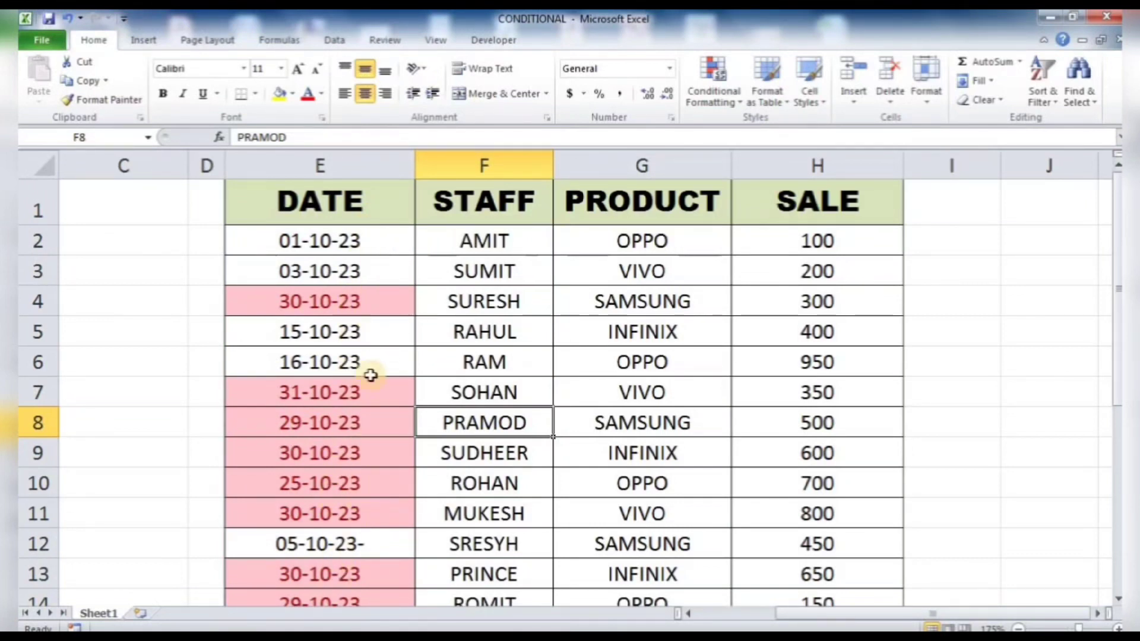
- Clear the date highlighting rule from the whole DATE column
left_click(361, 167)
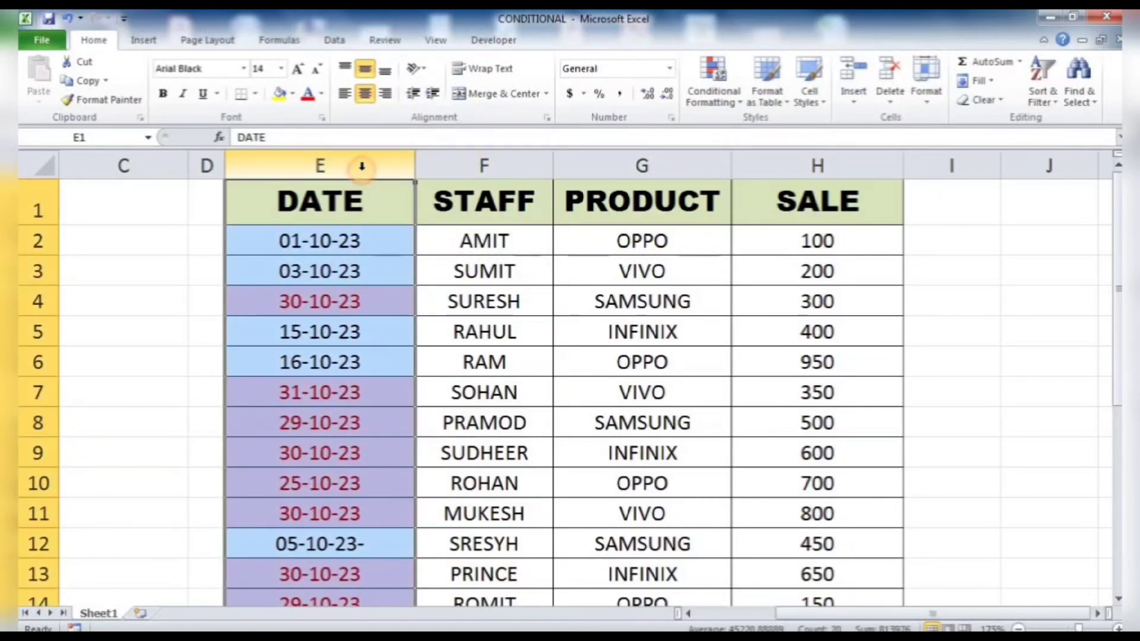
left_click(721, 98)
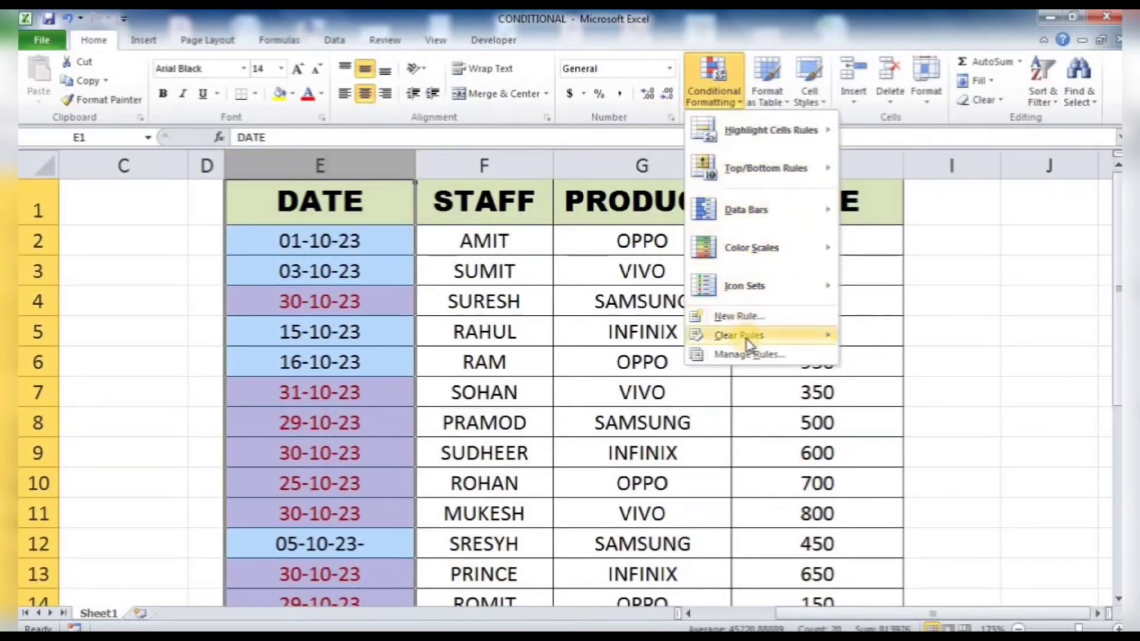
mouse_move(819, 334)
left_click(926, 336)
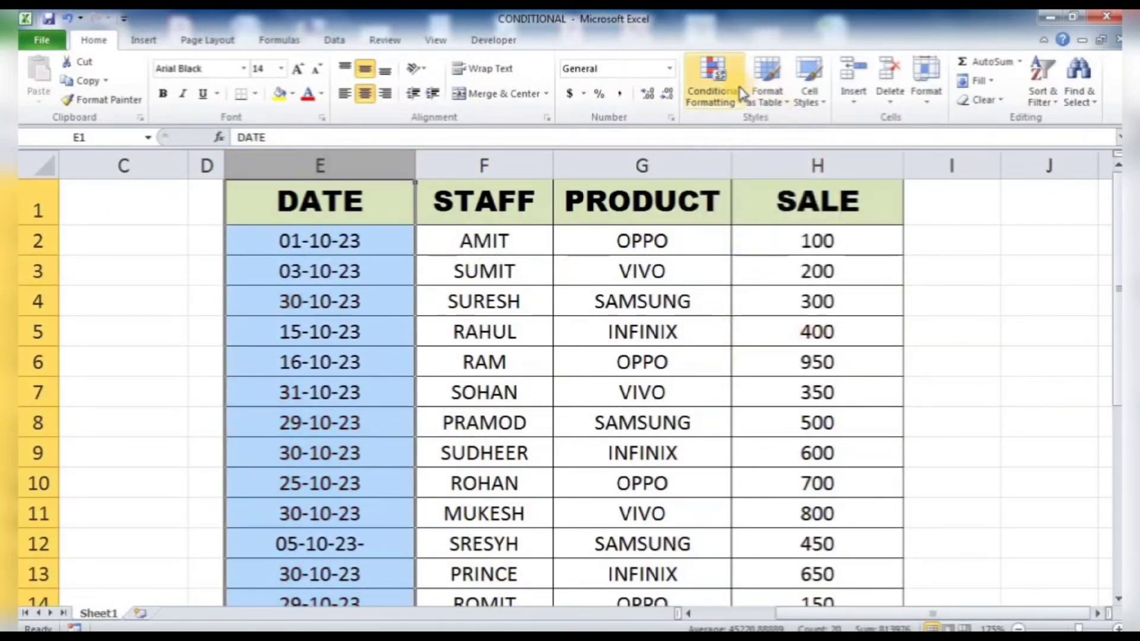
left_click(761, 299)
left_click(729, 98)
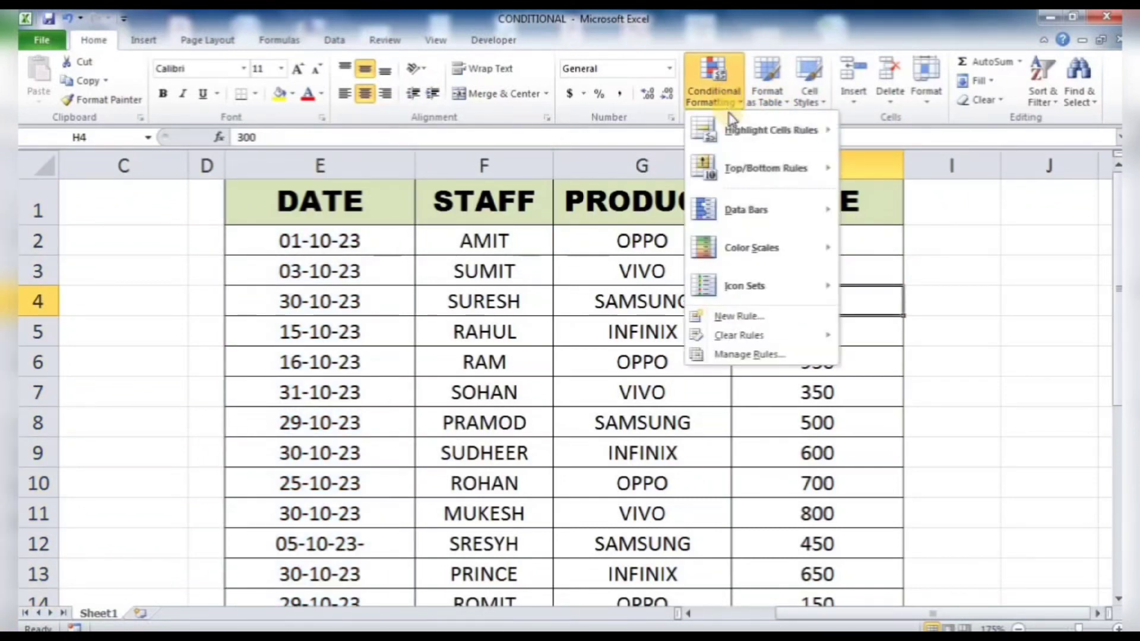
mouse_move(742, 130)
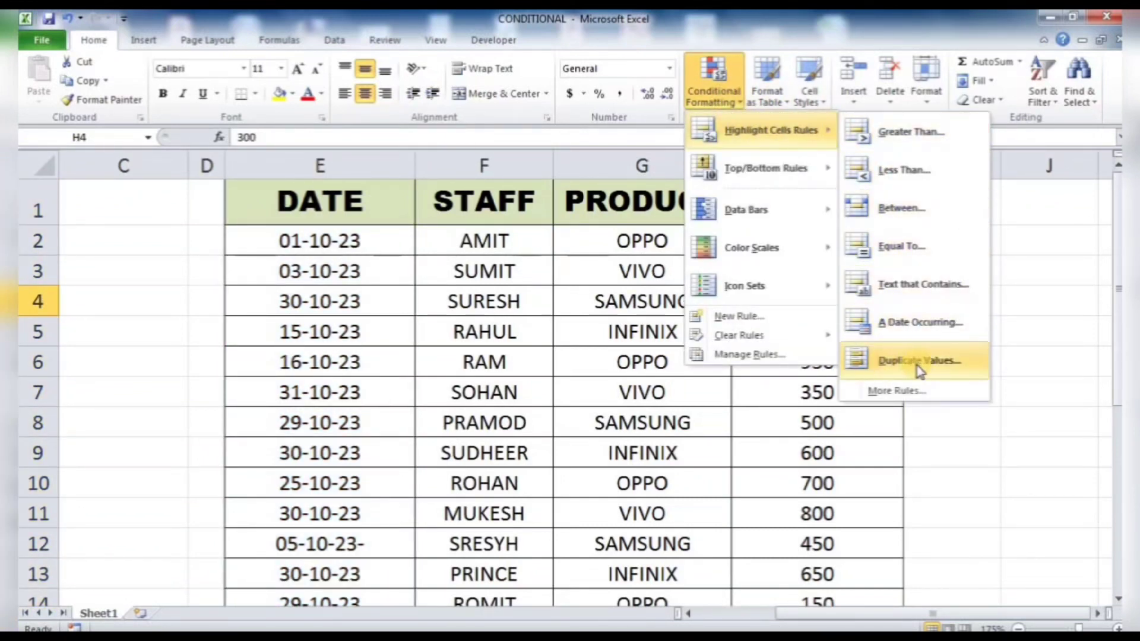
left_click(622, 406)
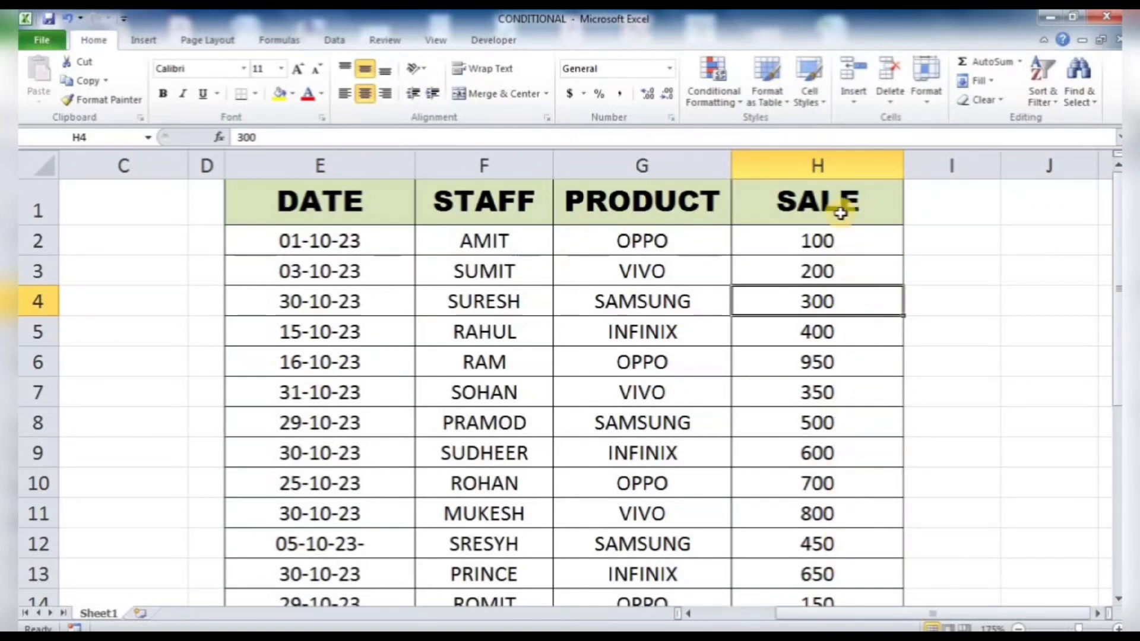
- Highlight duplicate values in the whole SALE column using a Duplicate Values rule with a custom red background fill
left_click(837, 169)
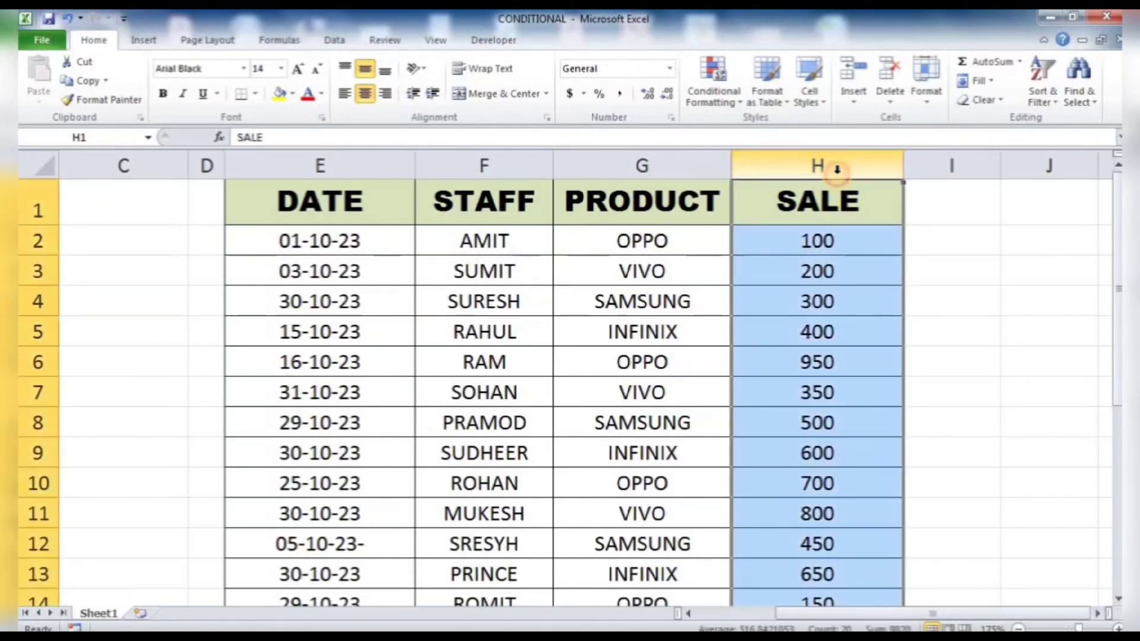
left_click(732, 103)
mouse_move(760, 140)
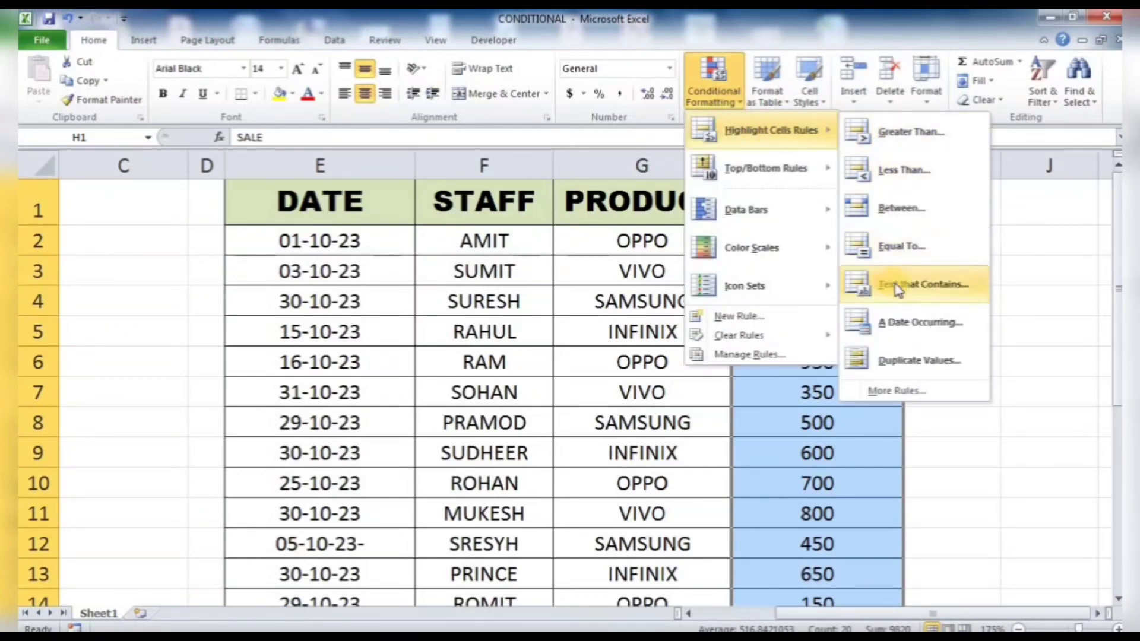
left_click(913, 374)
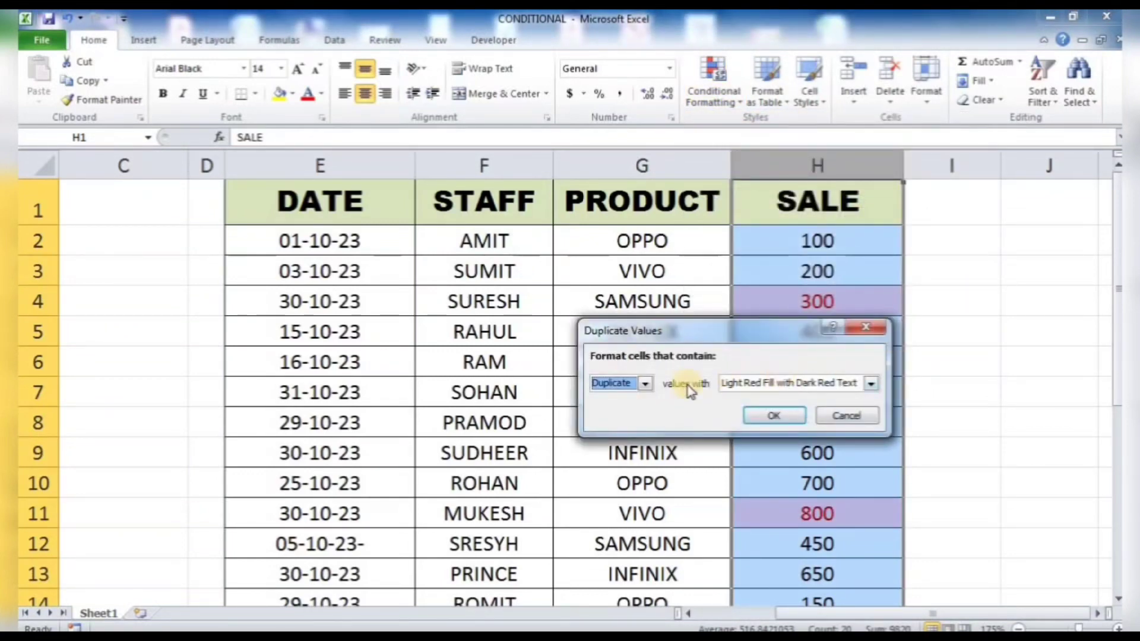
left_click(872, 386)
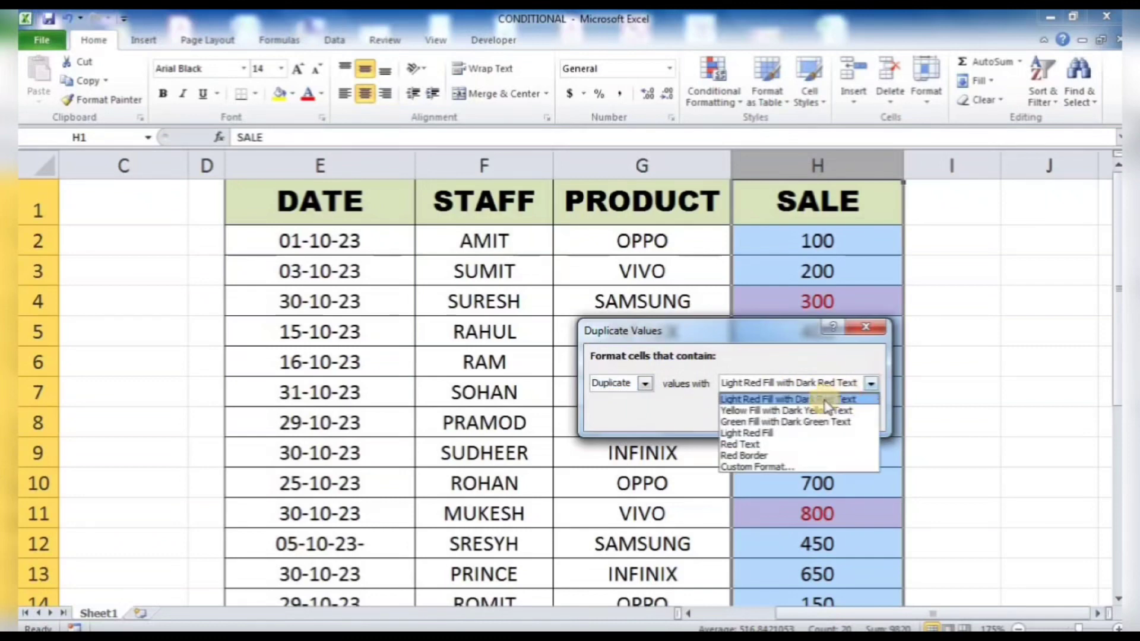
left_click(742, 467)
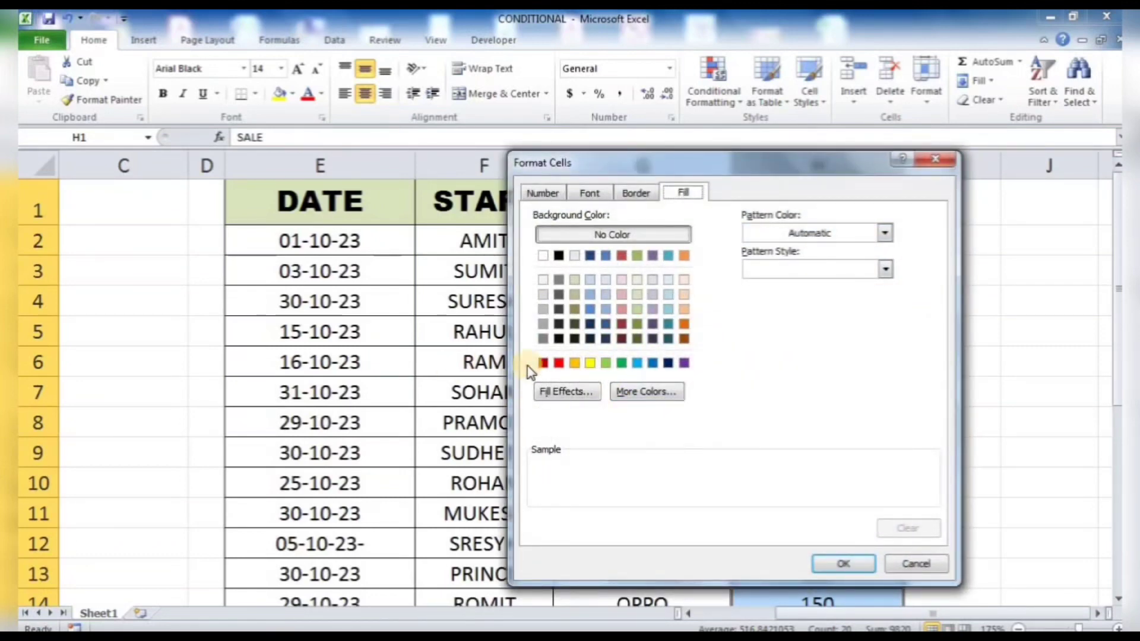
left_click(559, 363)
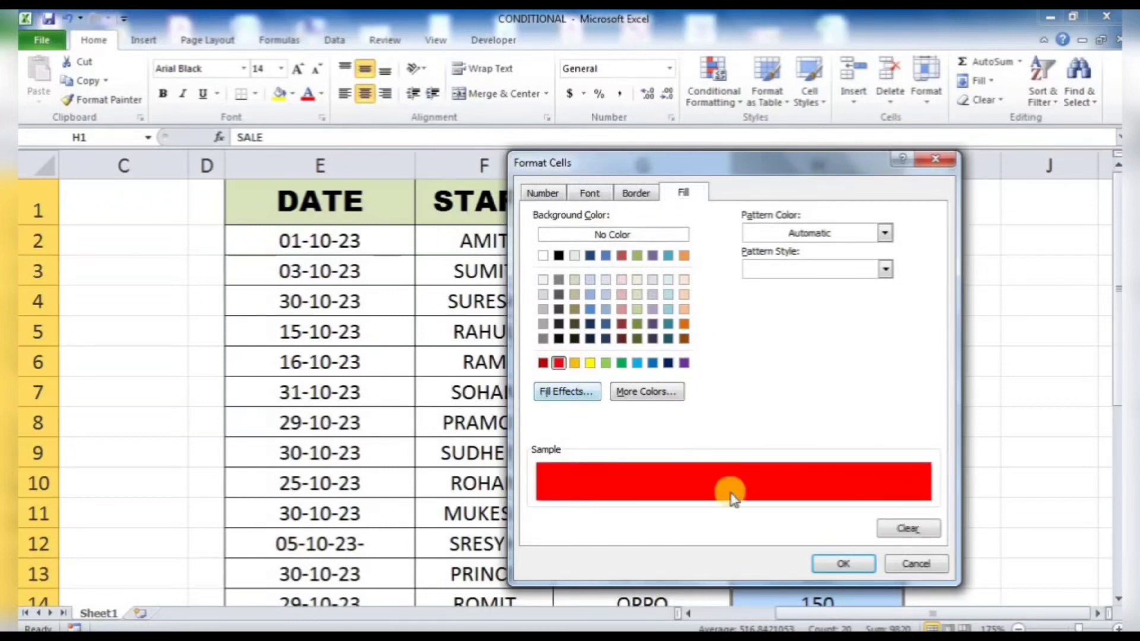
left_click(822, 564)
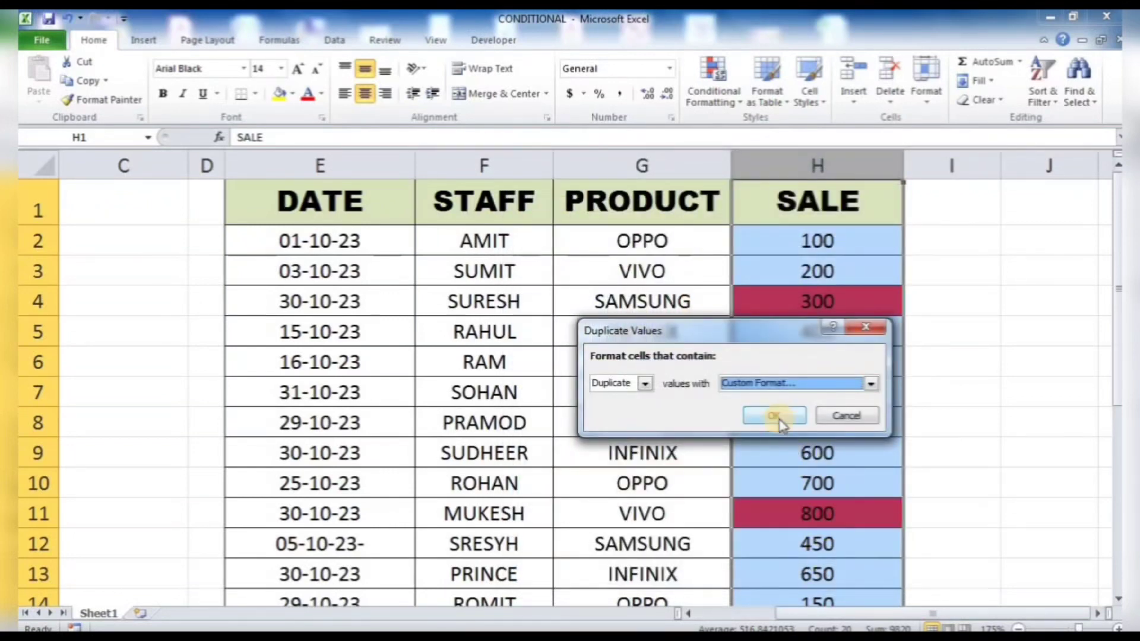
left_click(775, 415)
left_click(953, 416)
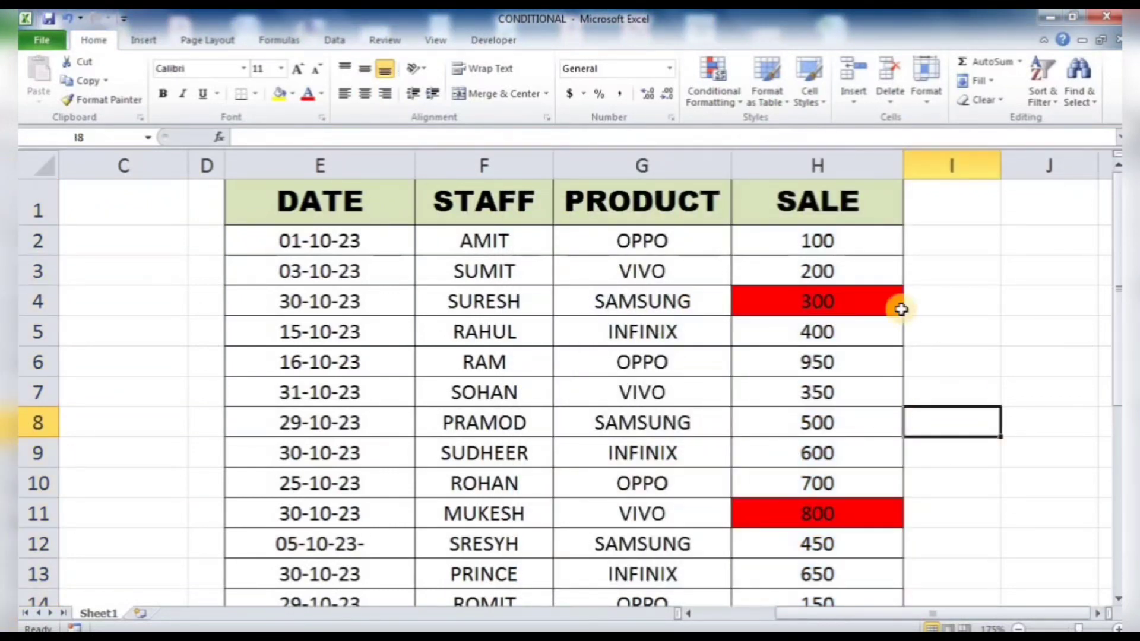
- Examine the duplicate-value highlighting in the SALE column down to the table's last row and return to the header
scroll(873, 415, "down", 2)
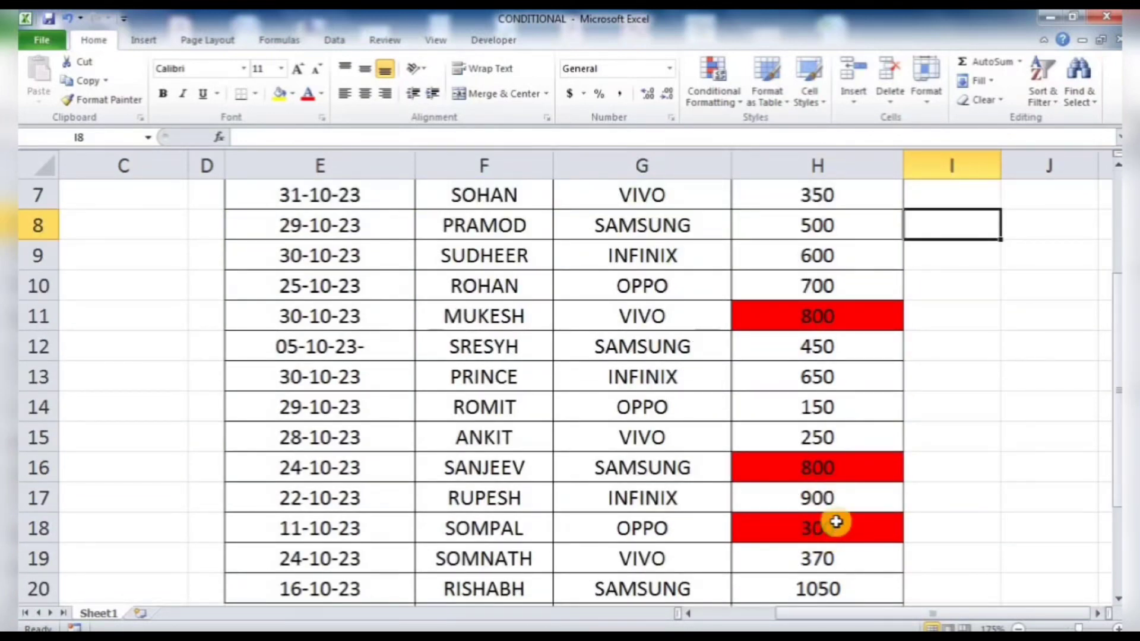
scroll(837, 464, "down", 1)
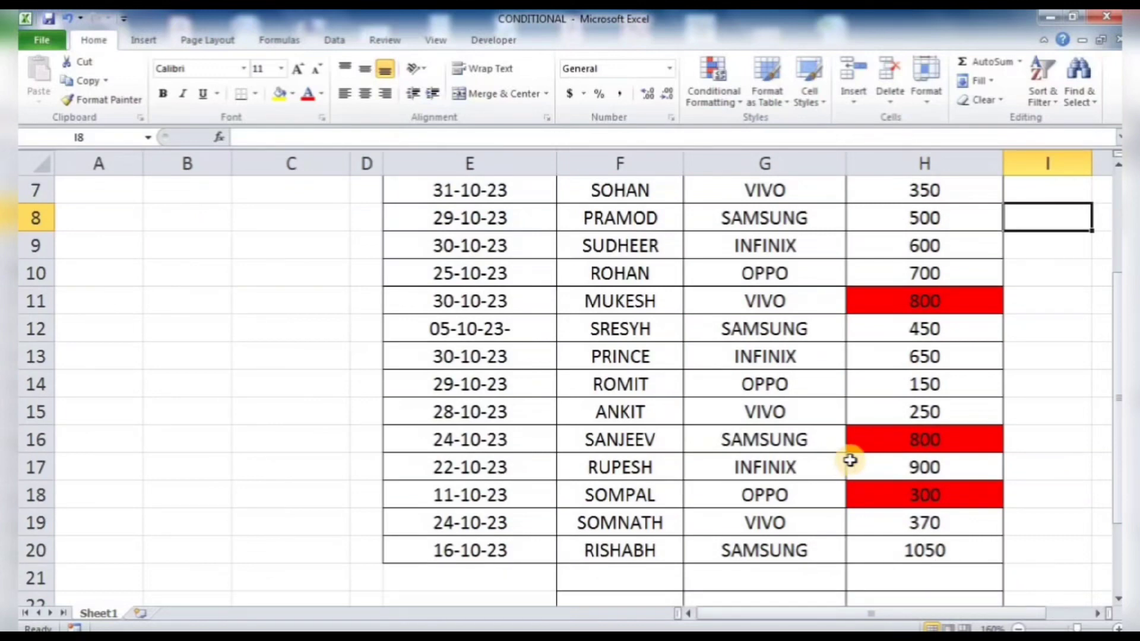
scroll(851, 461, "down", 3)
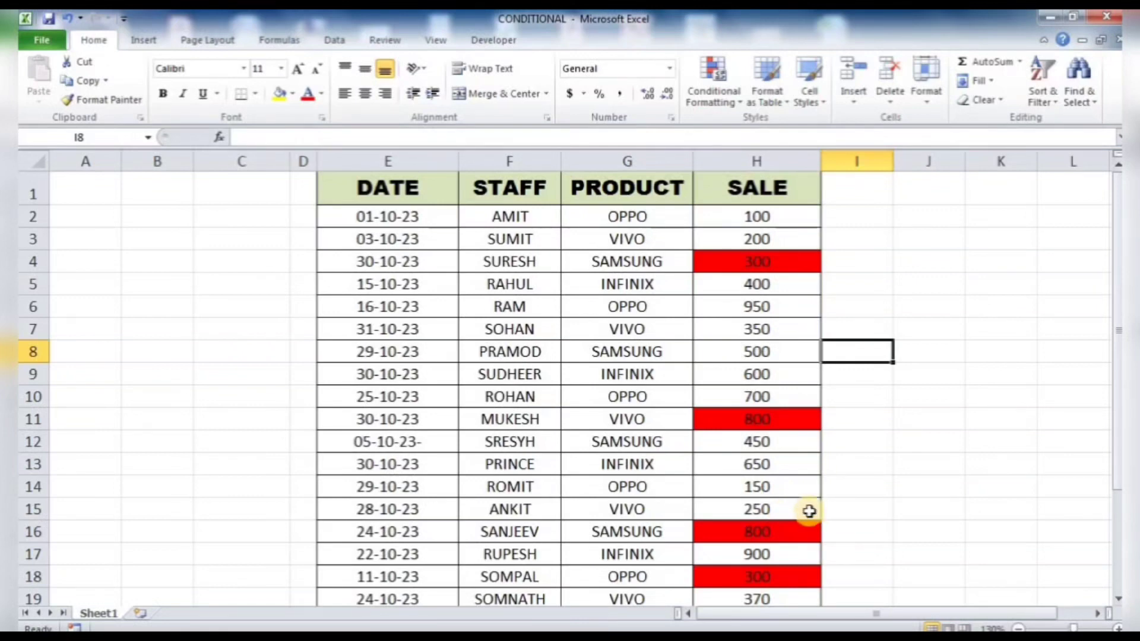
scroll(810, 511, "up", 3)
left_click_drag(827, 616, 947, 616)
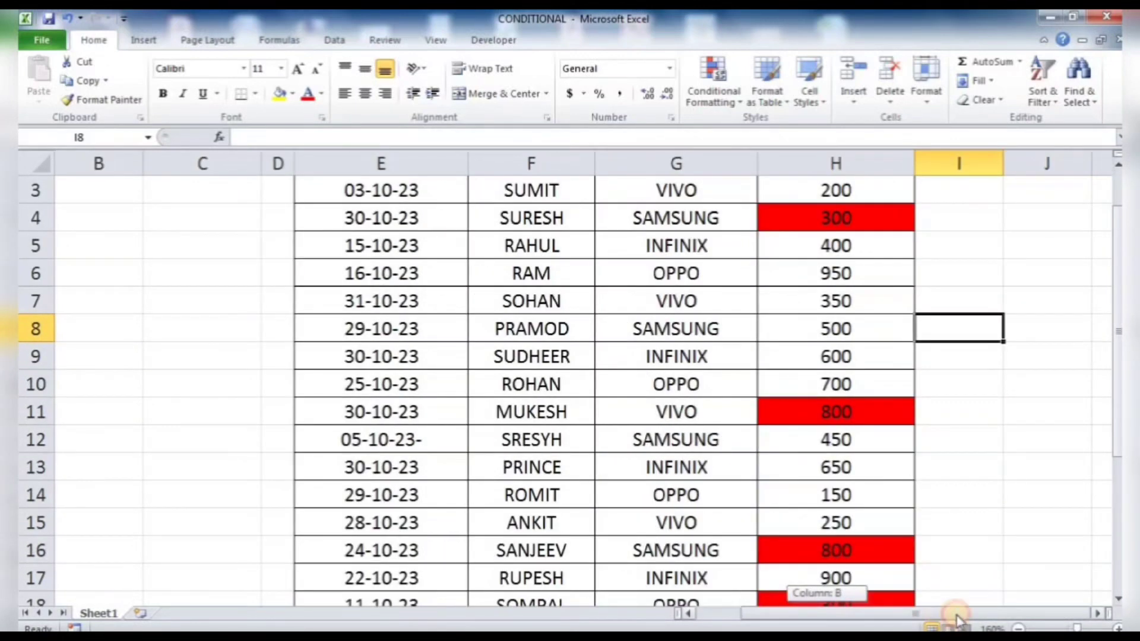
scroll(887, 416, "up", 1)
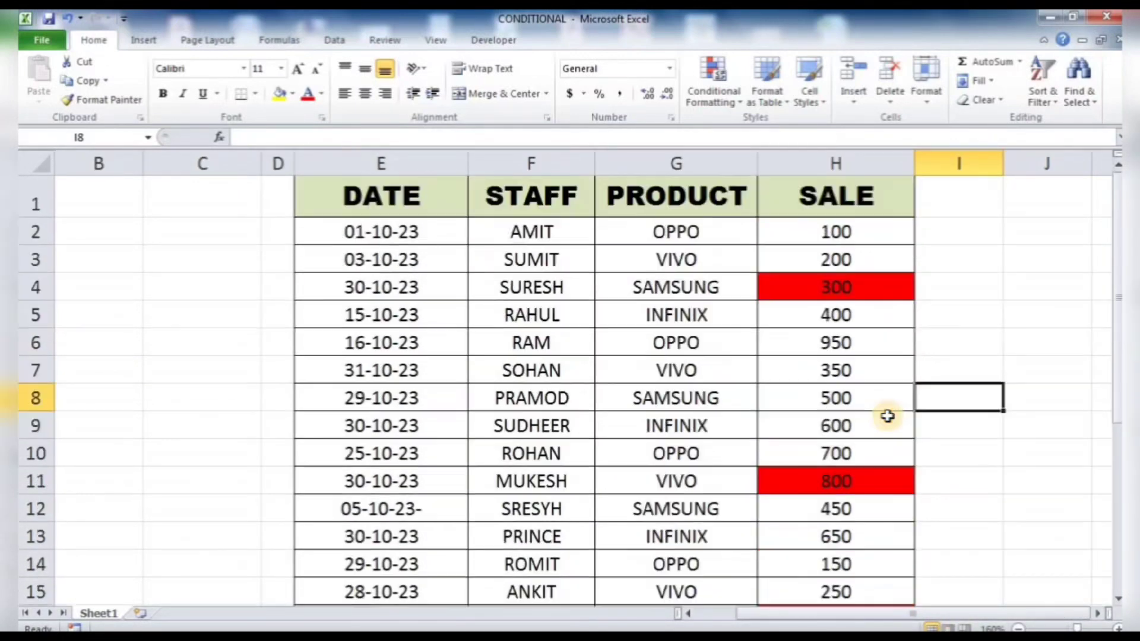
left_click(730, 86)
mouse_move(760, 132)
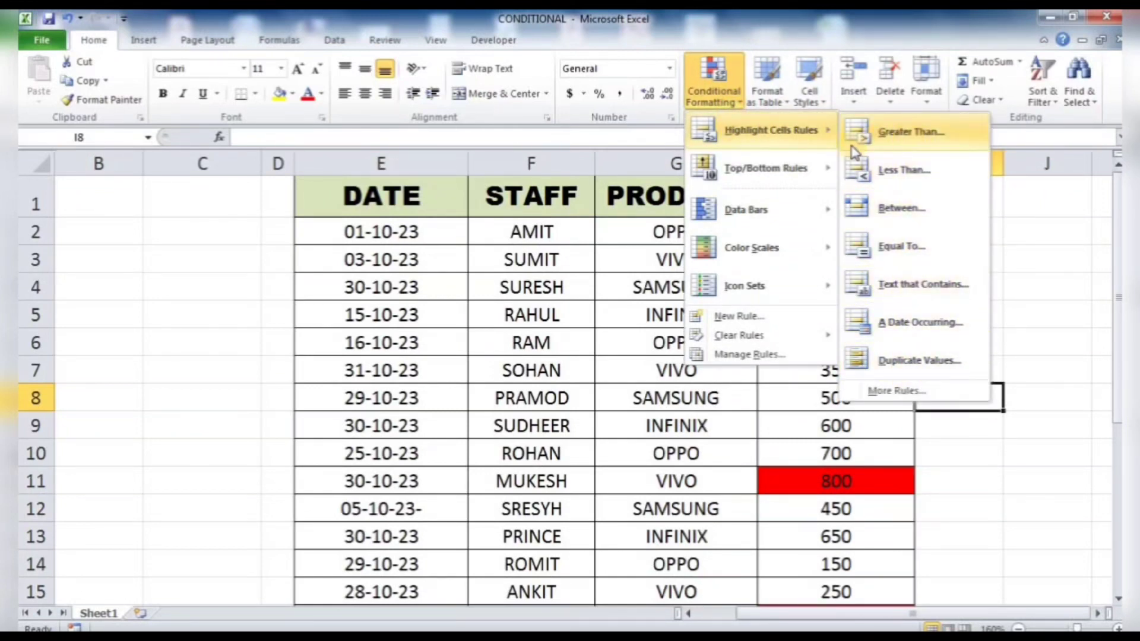
mouse_move(760, 211)
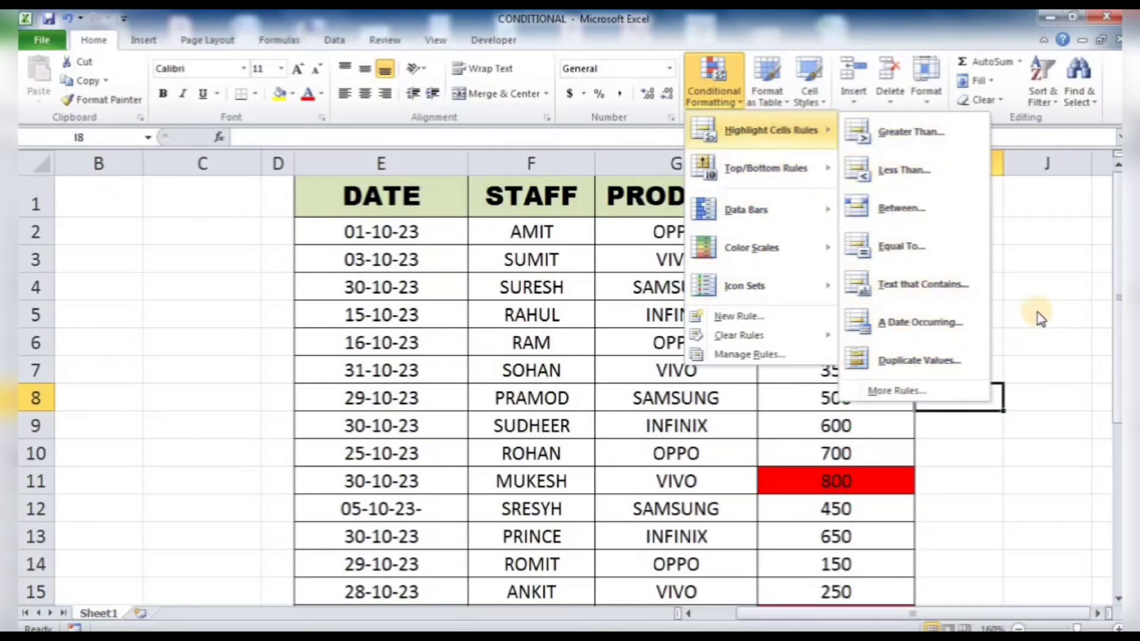
left_click(1035, 310)
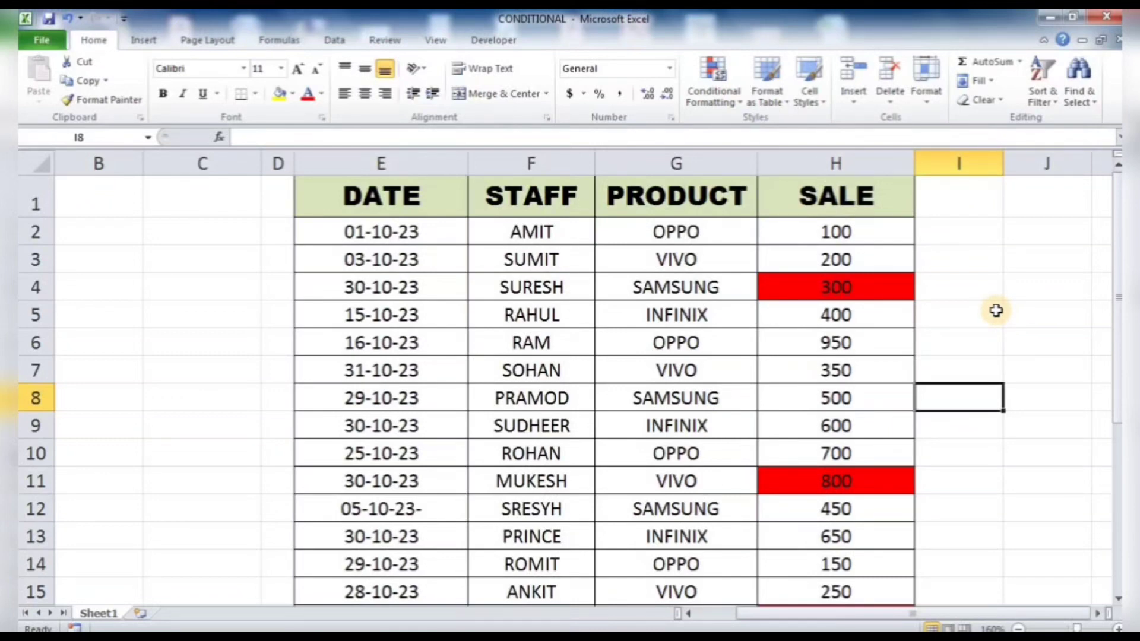